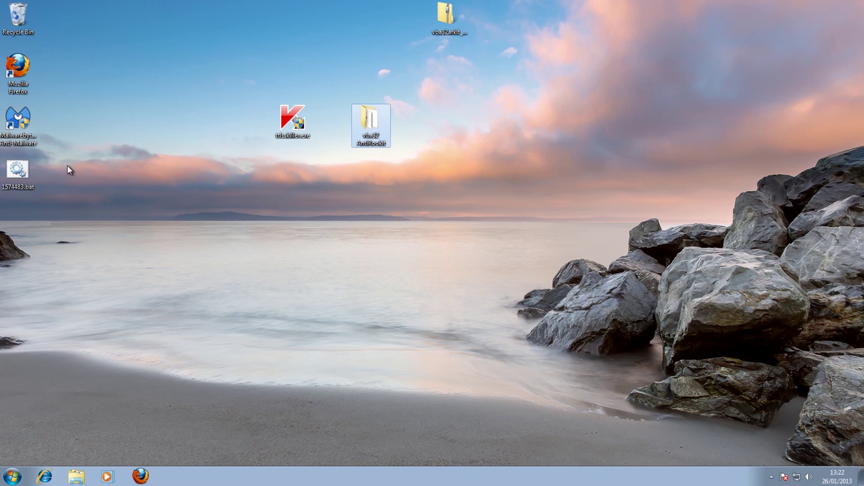
{"action": "left_click_drag", "start_coordinate": [19, 119], "coordinate": [290, 222]}
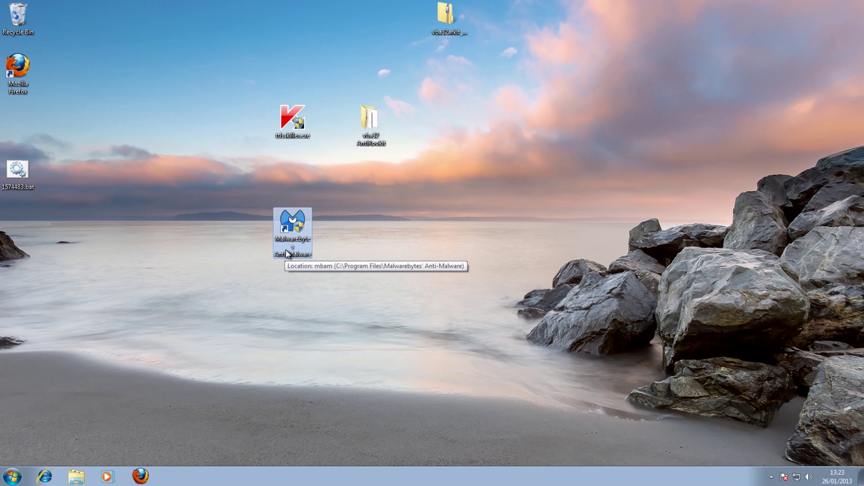
{"action": "key", "text": "ctrl+z"}
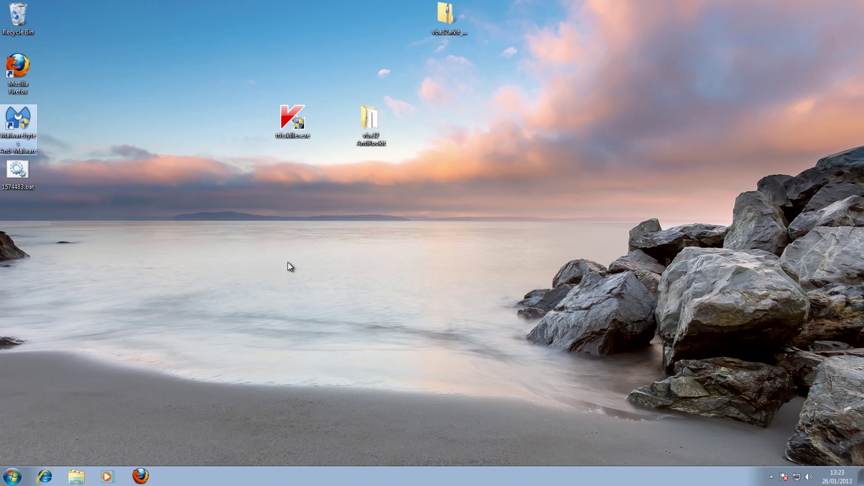
{"action": "left_click", "coordinate": [285, 250]}
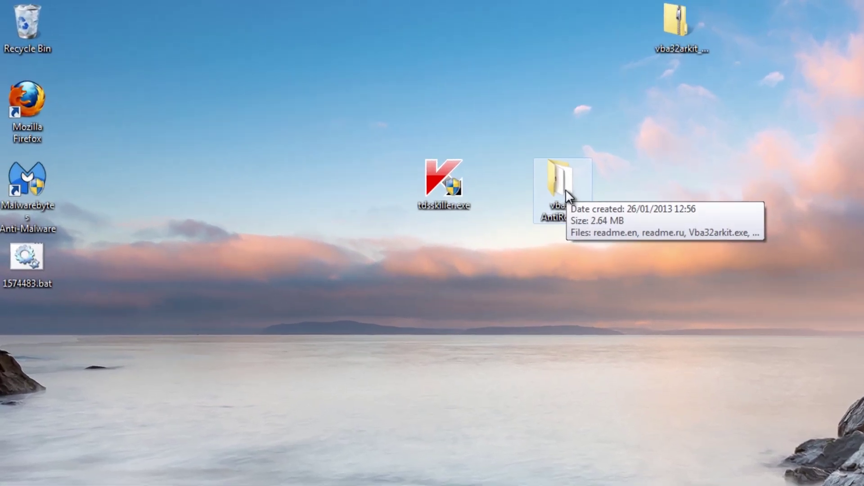
Run Vba32arkit.exe from the vba32 AntiRookit desktop folder as administrator, on the dedicated desktop with advanced security features
{"action": "double_click", "coordinate": [375, 128]}
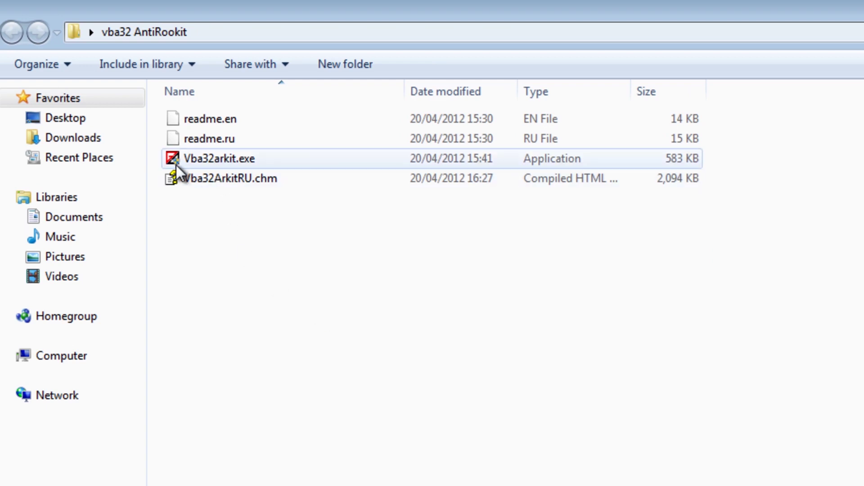
{"action": "right_click", "coordinate": [211, 161]}
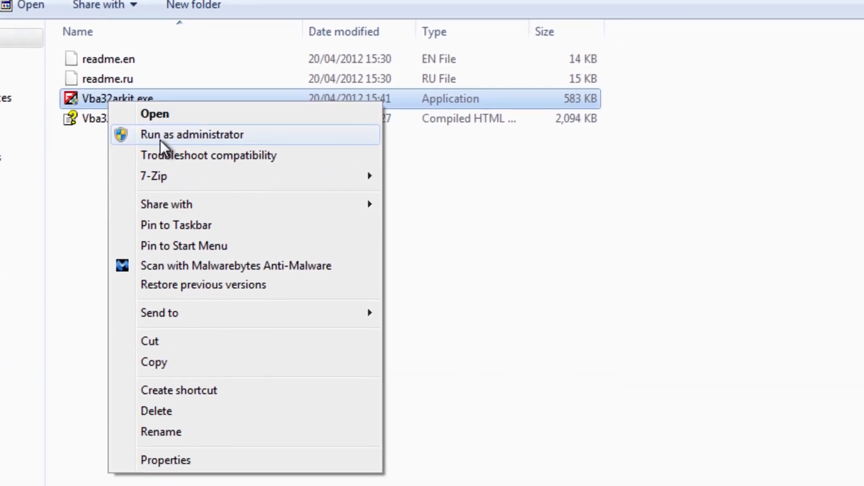
{"action": "left_click", "coordinate": [160, 136]}
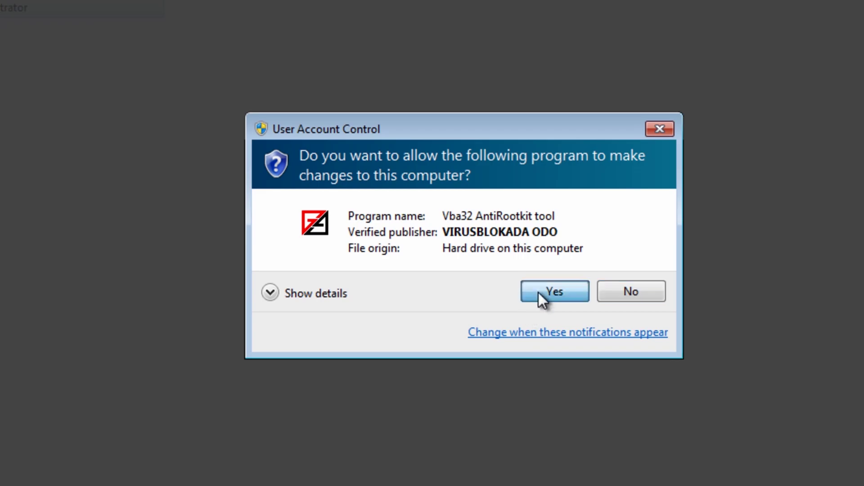
{"action": "left_click", "coordinate": [539, 293]}
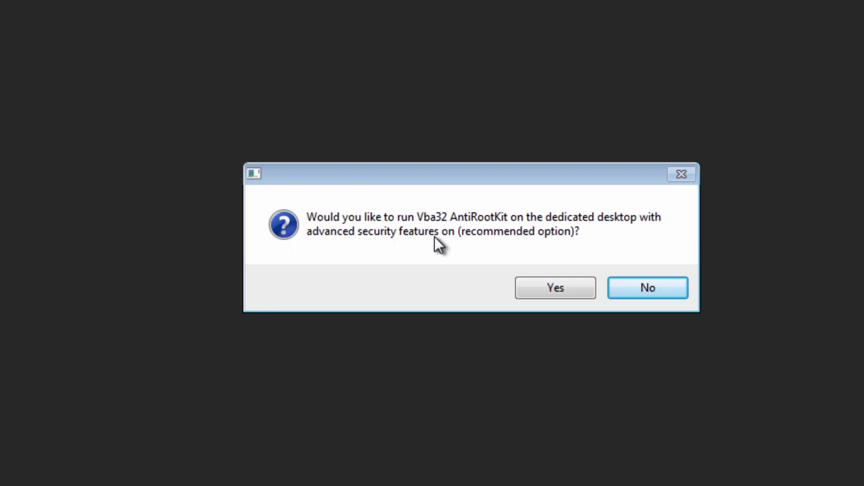
{"action": "left_click", "coordinate": [543, 288]}
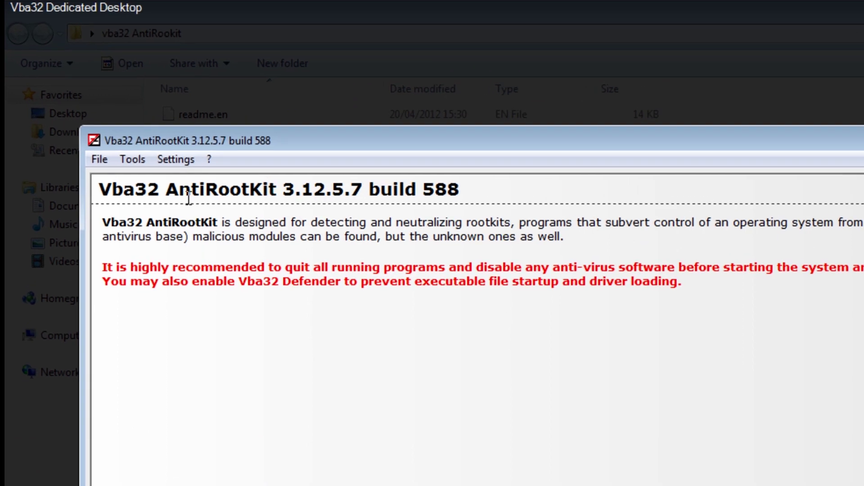
Open the Process Manager in Vba32 AntiRootKit and review the whole list of running processes
{"action": "left_click", "coordinate": [147, 159]}
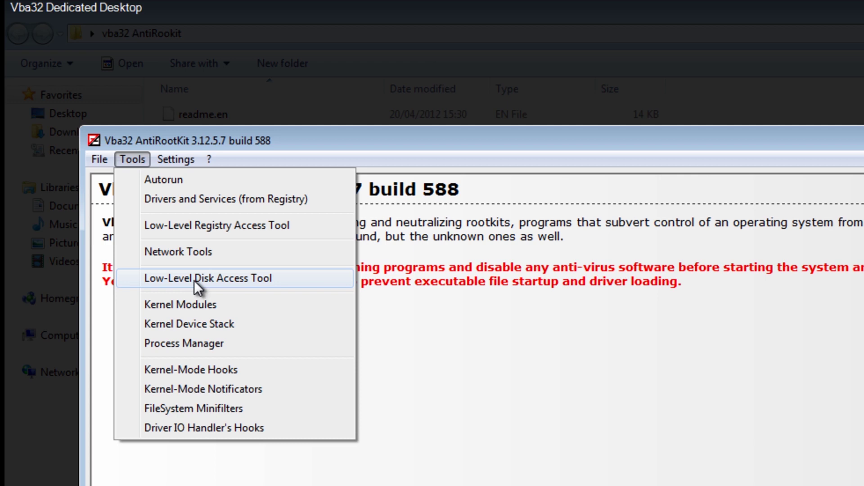
{"action": "left_click", "coordinate": [188, 344]}
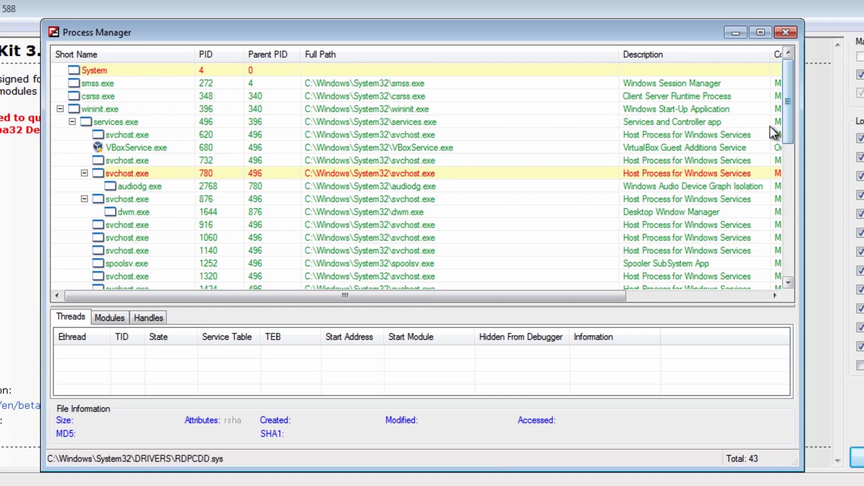
{"action": "left_click_drag", "start_coordinate": [786, 95], "coordinate": [794, 142]}
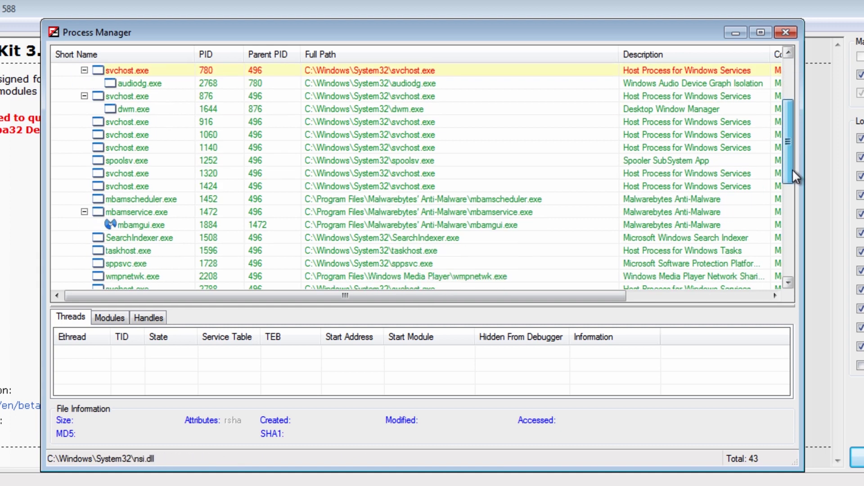
{"action": "scroll", "coordinate": [786, 143], "scroll_direction": "down", "scroll_amount": 3}
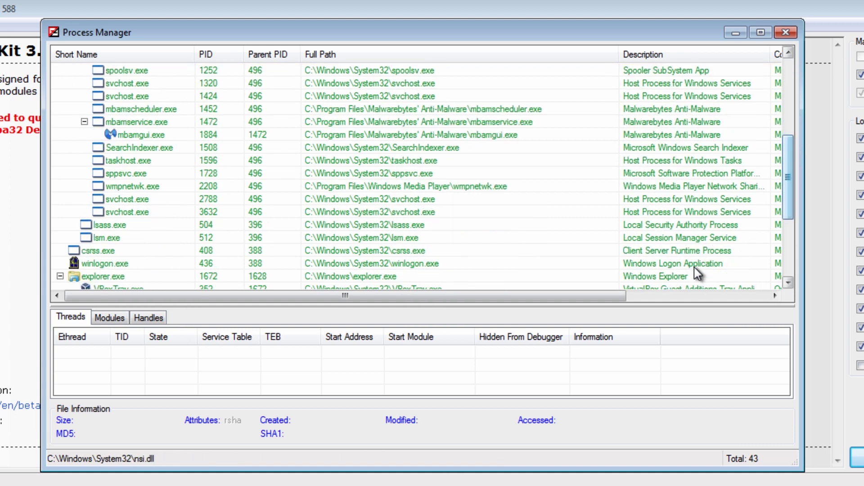
{"action": "scroll", "coordinate": [677, 328], "scroll_direction": "down", "scroll_amount": 1}
{"action": "scroll", "coordinate": [679, 313], "scroll_direction": "down", "scroll_amount": 2}
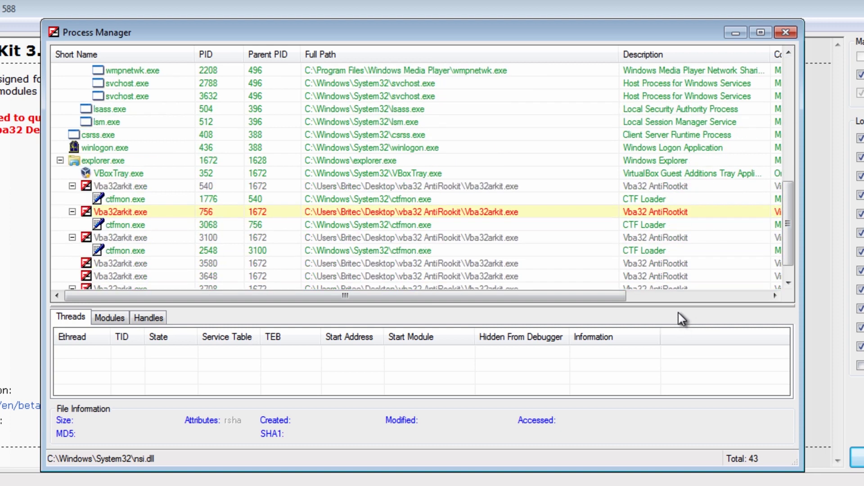
{"action": "scroll", "coordinate": [413, 204], "scroll_direction": "down", "scroll_amount": 1}
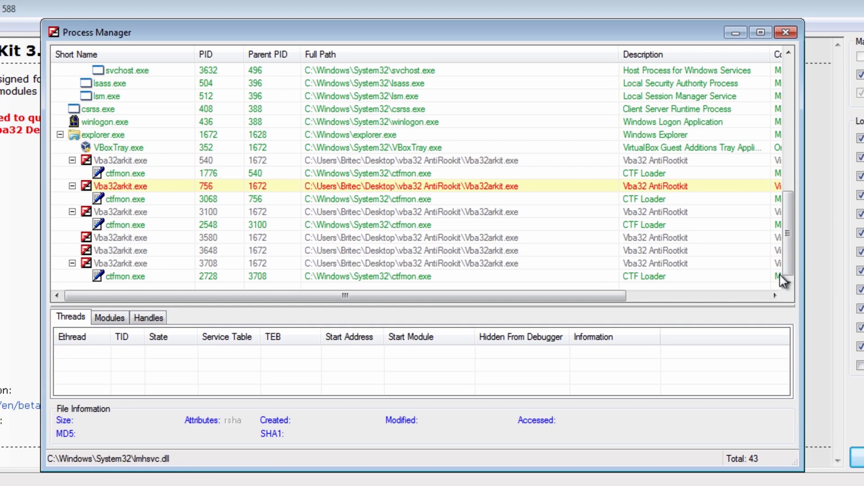
{"action": "left_click_drag", "start_coordinate": [787, 263], "coordinate": [779, 107]}
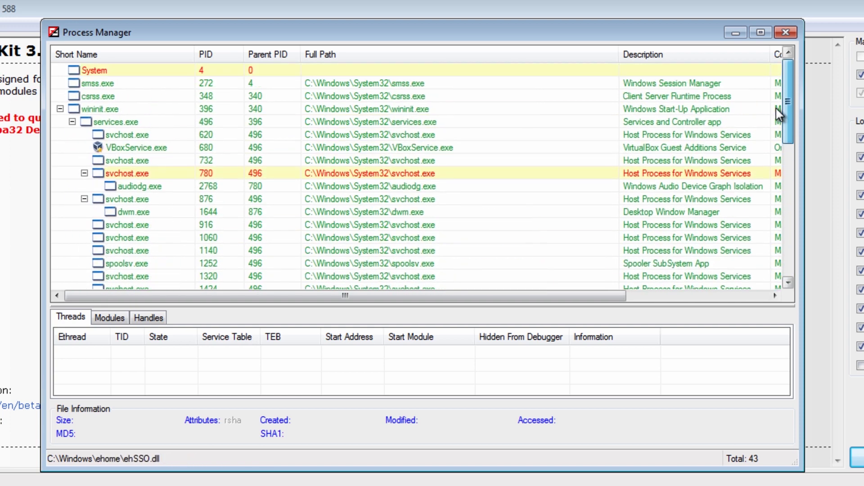
Inspect the handles of the dwm.exe process and close the Process Manager
{"action": "left_click", "coordinate": [108, 319]}
{"action": "left_click", "coordinate": [151, 318]}
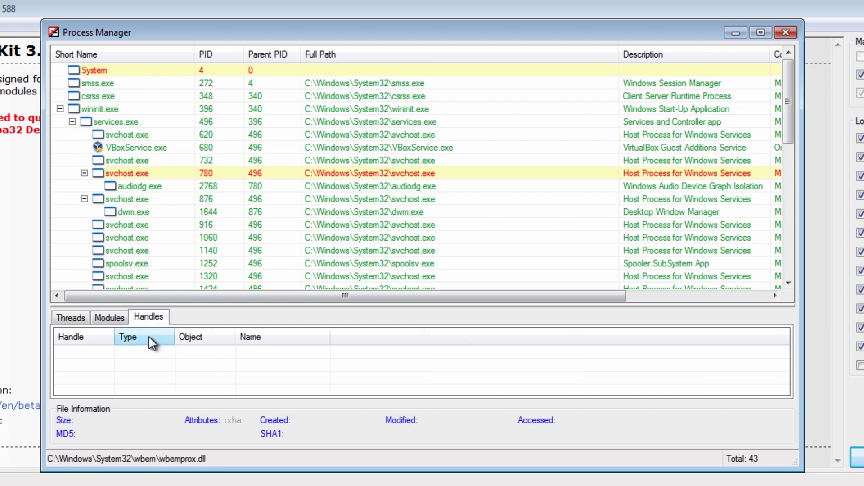
{"action": "left_click", "coordinate": [113, 211]}
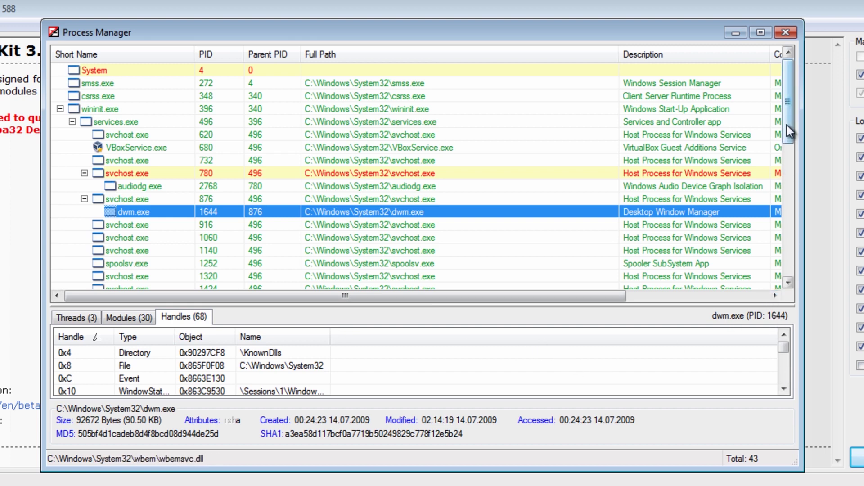
{"action": "left_click", "coordinate": [787, 33]}
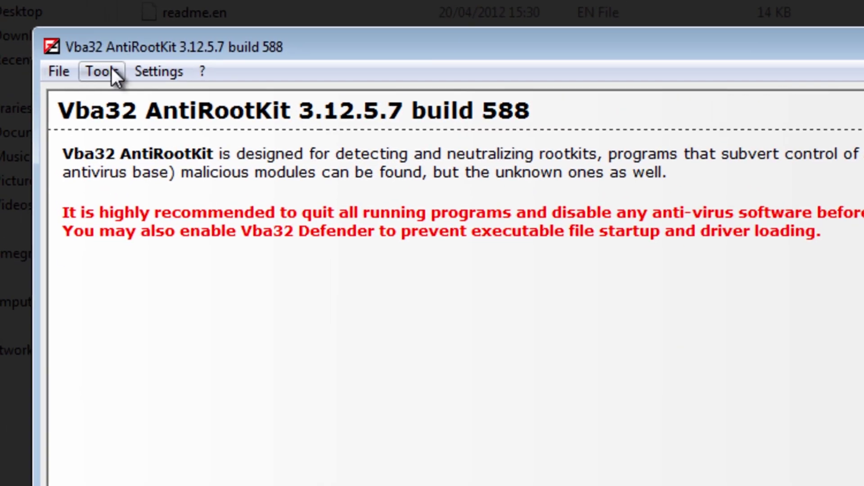
Open the Low-Level Disk Access Tool and dismiss the warning about volumes without a drive letter
{"action": "left_click", "coordinate": [109, 71]}
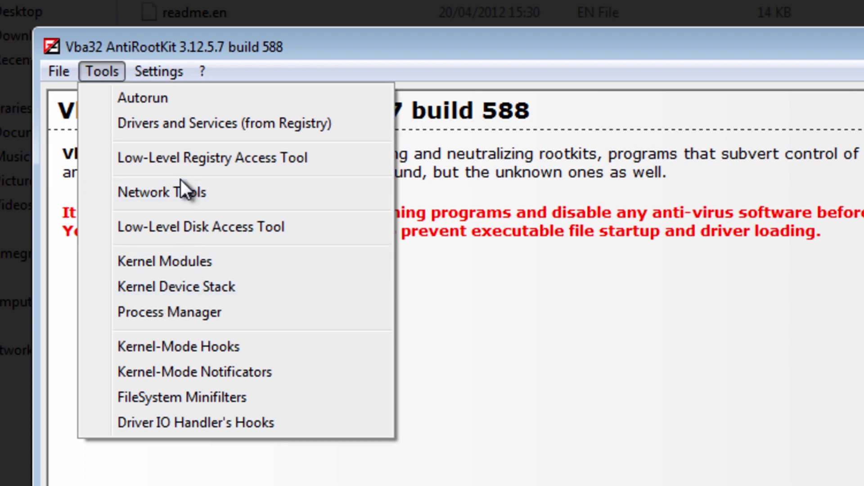
{"action": "left_click", "coordinate": [193, 231]}
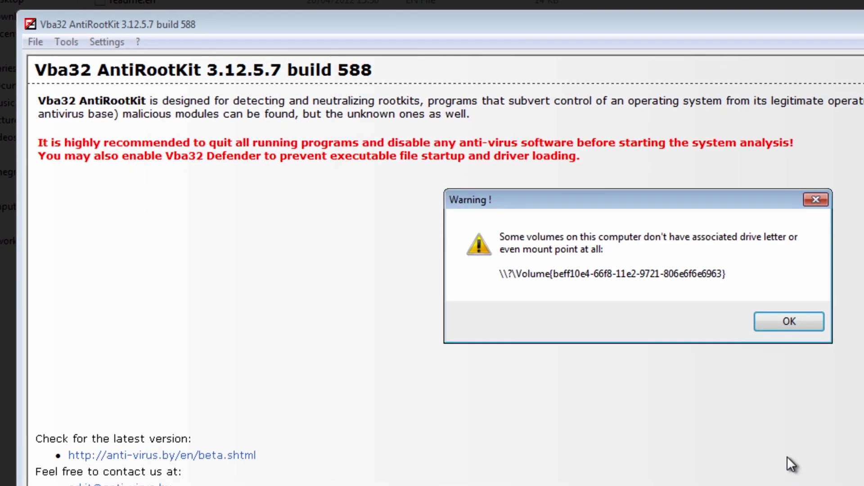
{"action": "left_click", "coordinate": [779, 323]}
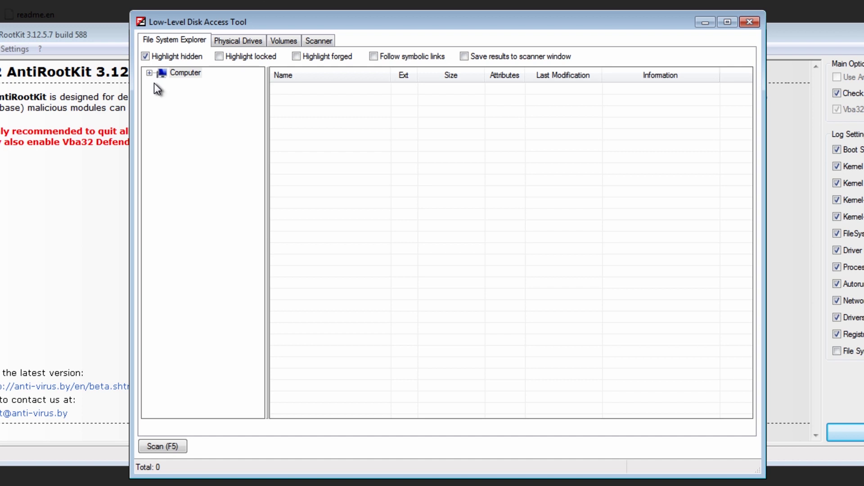
Browse the volume without a drive letter, examining its root, Boot and System Volume Information folders
{"action": "left_click", "coordinate": [149, 73]}
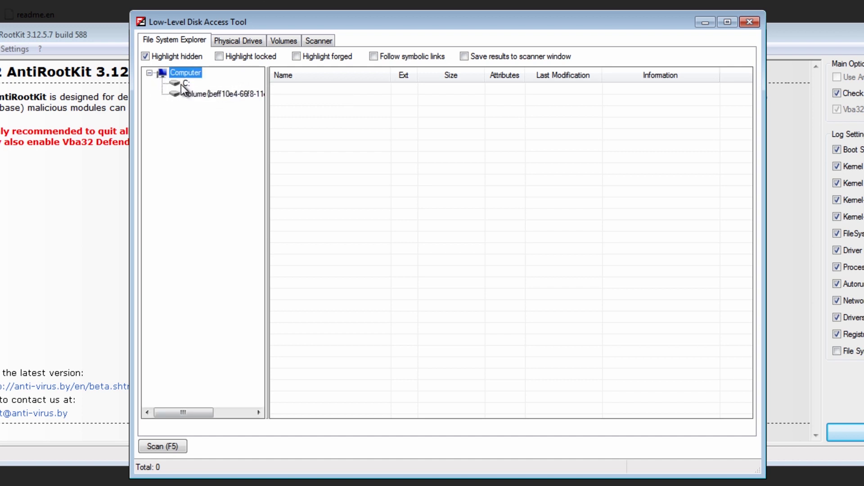
{"action": "left_click", "coordinate": [193, 92]}
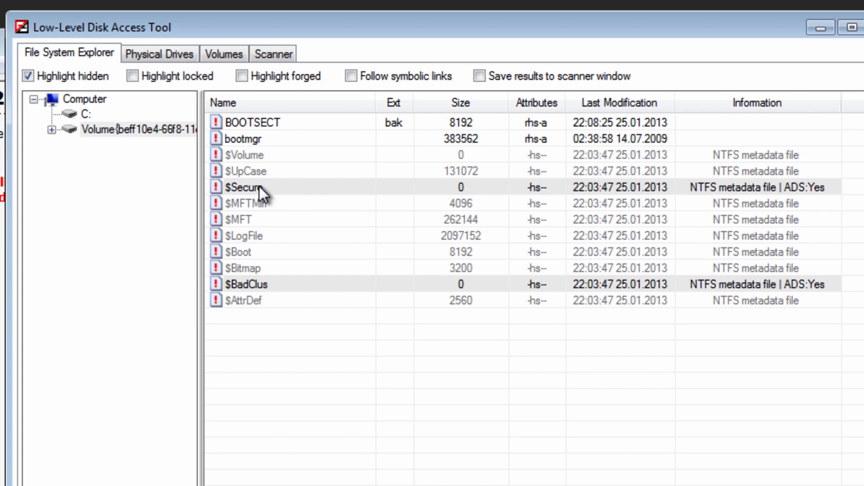
{"action": "left_click", "coordinate": [51, 129]}
{"action": "left_click", "coordinate": [110, 162]}
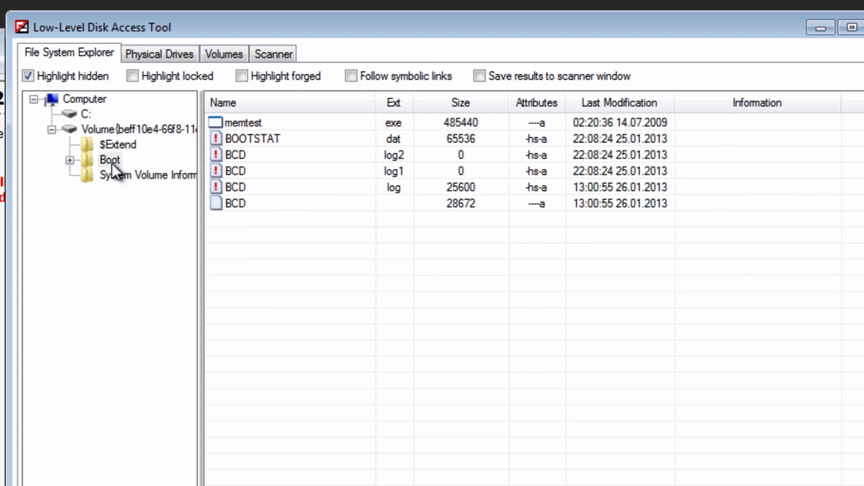
{"action": "left_click", "coordinate": [110, 176]}
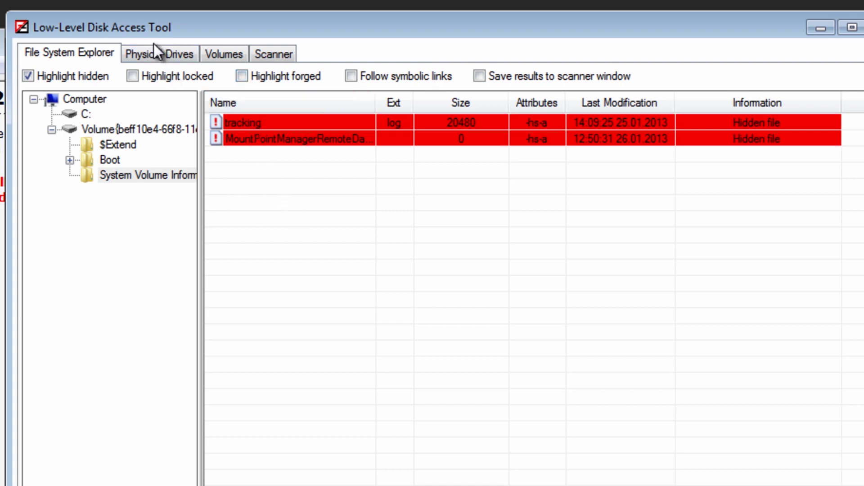
Check the status of the disk volumes and view the available actions for HarddiskVolume1 without applying any
{"action": "left_click", "coordinate": [233, 52]}
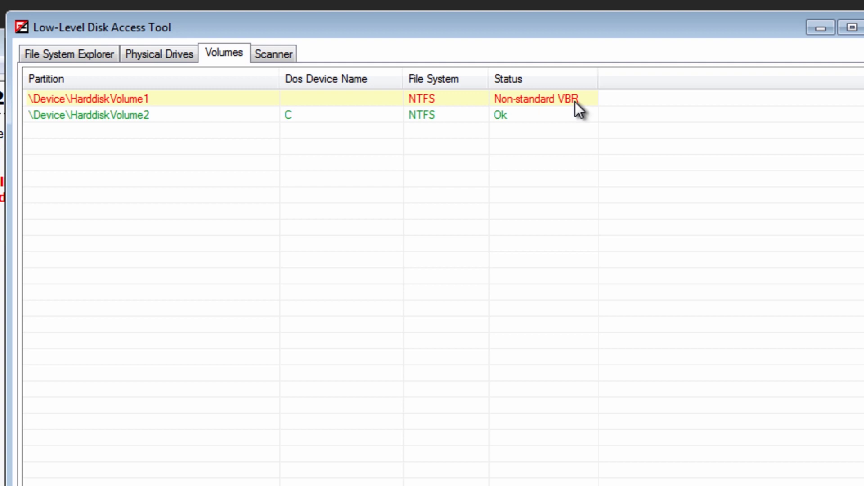
{"action": "left_click", "coordinate": [323, 99]}
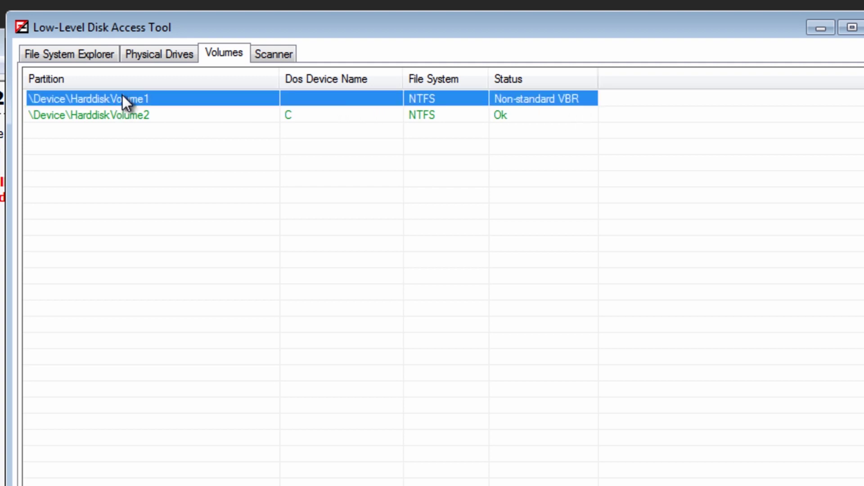
{"action": "right_click", "coordinate": [123, 100]}
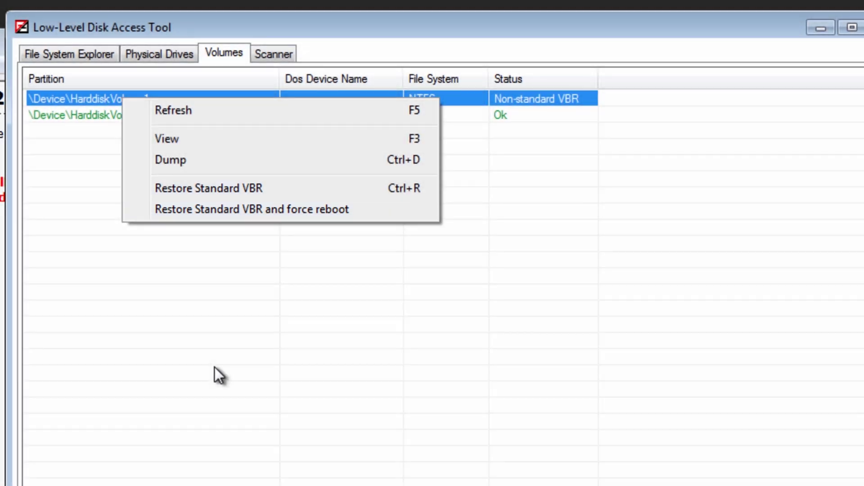
{"action": "left_click", "coordinate": [214, 367]}
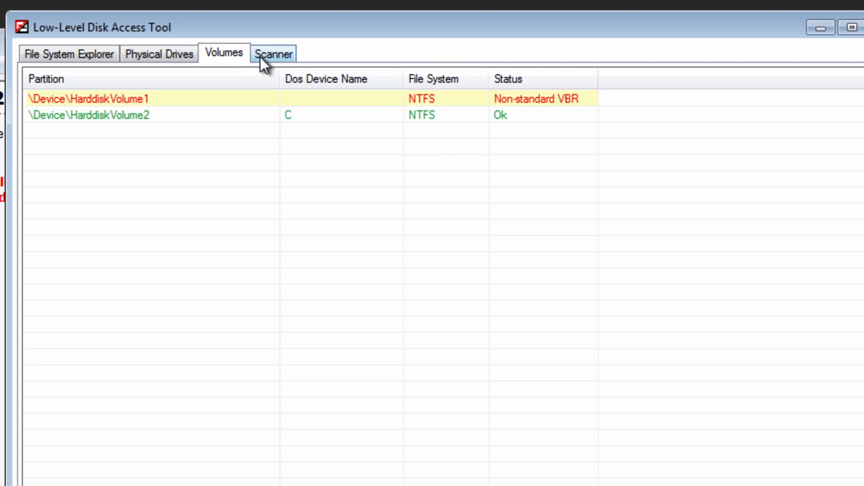
View the scanner results and the physical drive's partition details, and close the Low-Level Disk Access Tool
{"action": "left_click", "coordinate": [272, 55]}
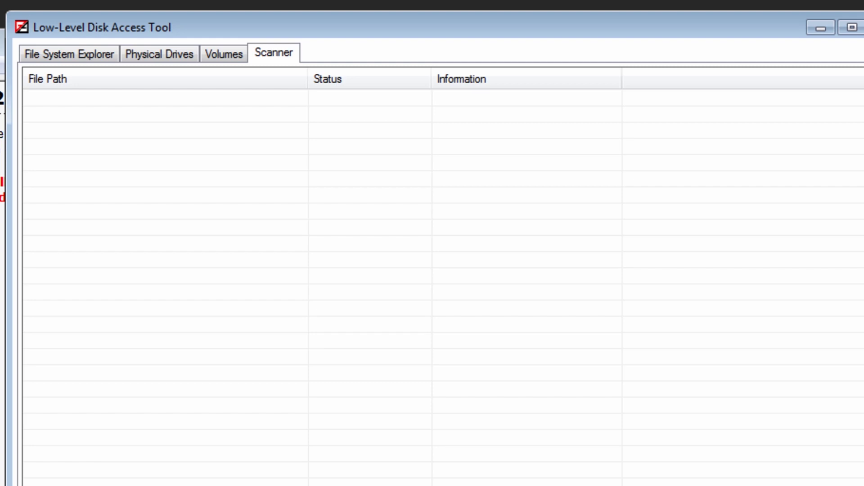
{"action": "left_click", "coordinate": [215, 55]}
{"action": "left_click", "coordinate": [159, 54]}
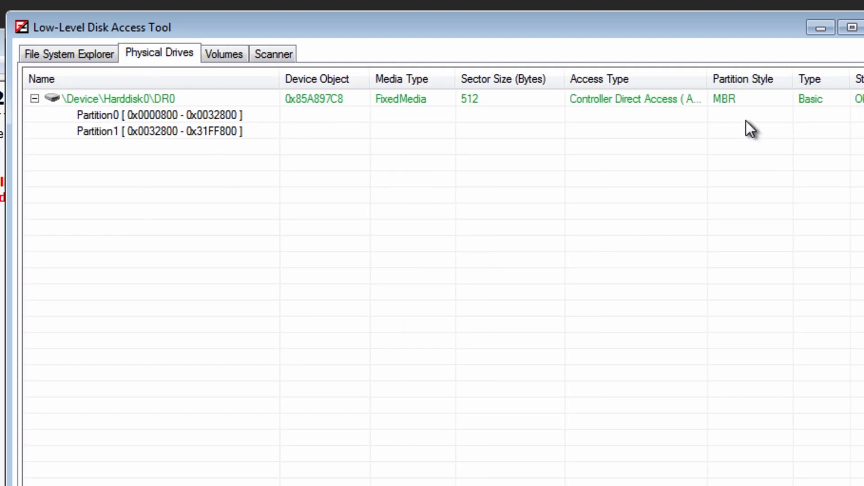
{"action": "left_click", "coordinate": [743, 100]}
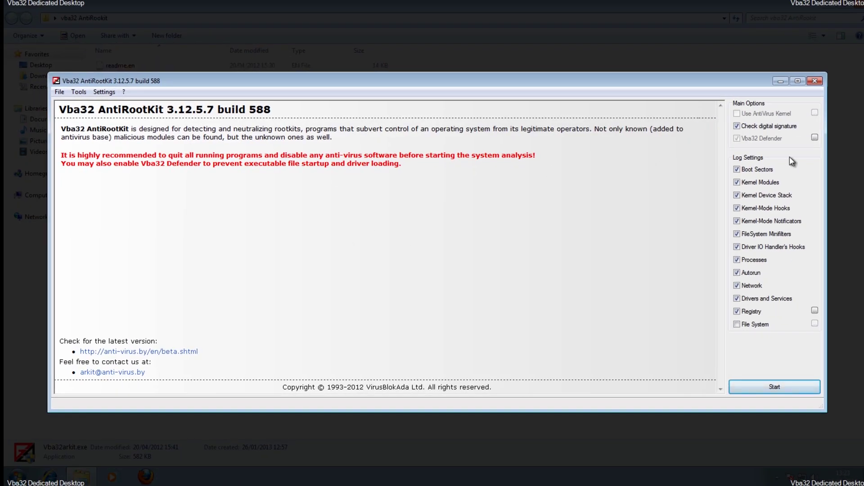
Close Vba32 AntiRootKit and the vba32 AntiRookit folder window to return to the desktop
{"action": "left_click", "coordinate": [815, 82]}
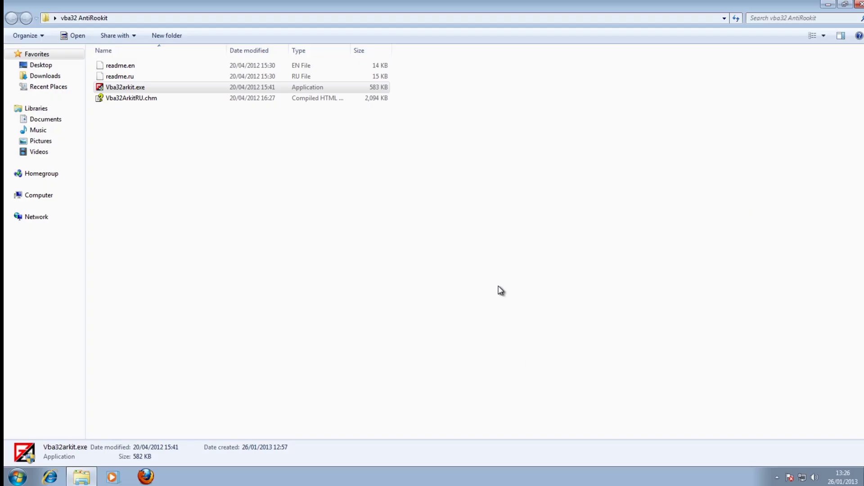
{"action": "left_click", "coordinate": [859, 4]}
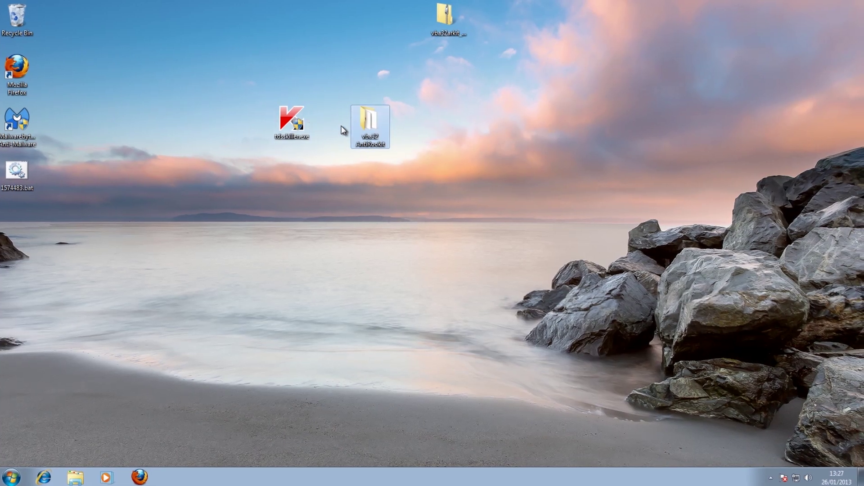
Launch tdsskiller.exe from the desktop, allow it to make changes to the computer, and open its scan parameters
{"action": "double_click", "coordinate": [292, 123]}
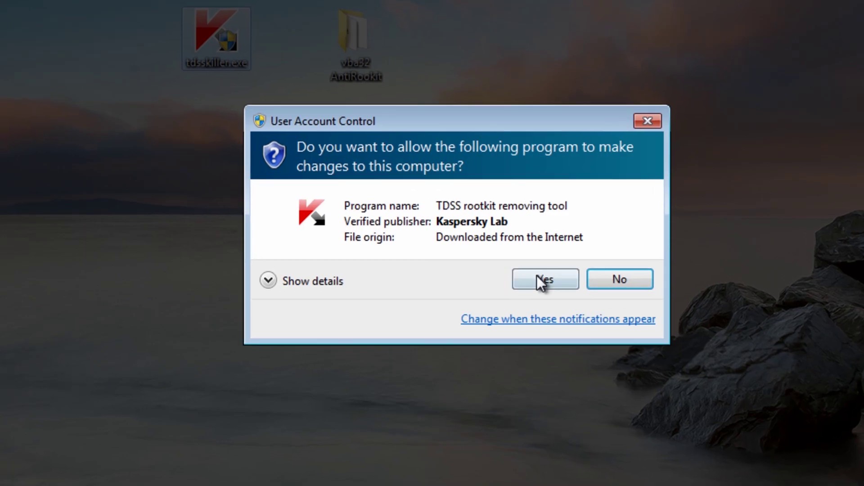
{"action": "left_click", "coordinate": [487, 259]}
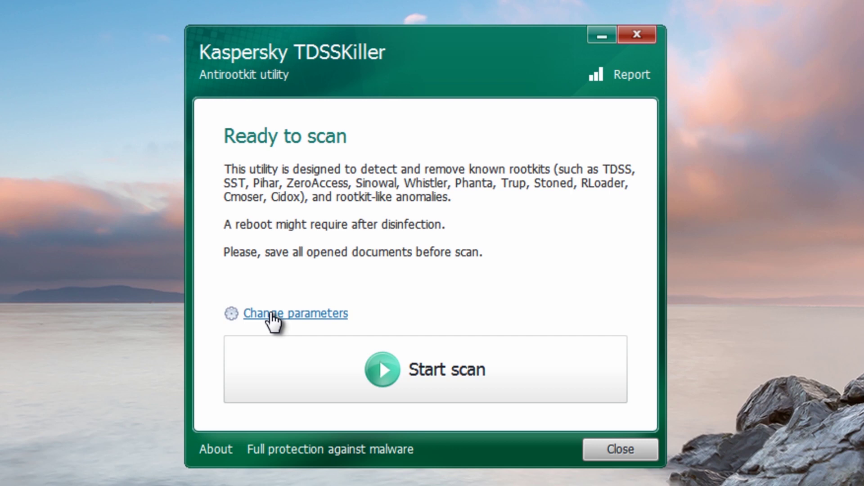
{"action": "left_click", "coordinate": [272, 315]}
{"action": "left_click_drag", "start_coordinate": [295, 0], "coordinate": [327, 30]}
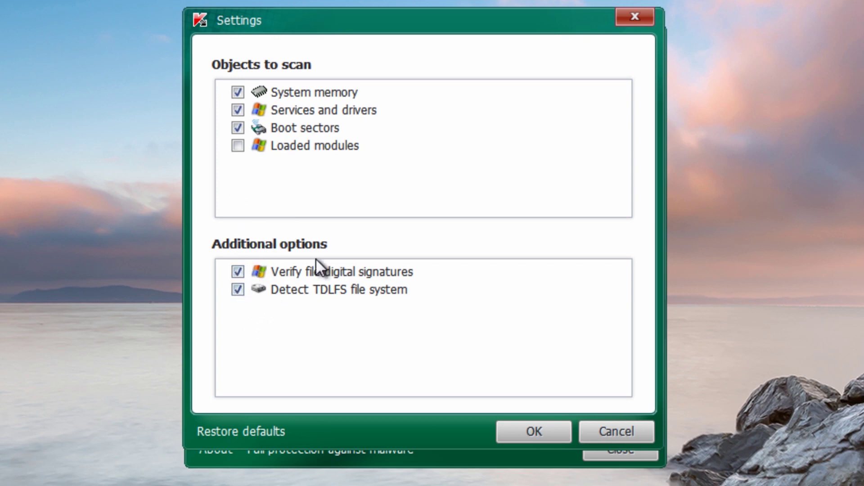
Decline the reboot required for Loaded modules, accept the remaining scan parameters, and start the scan
{"action": "left_click", "coordinate": [235, 147]}
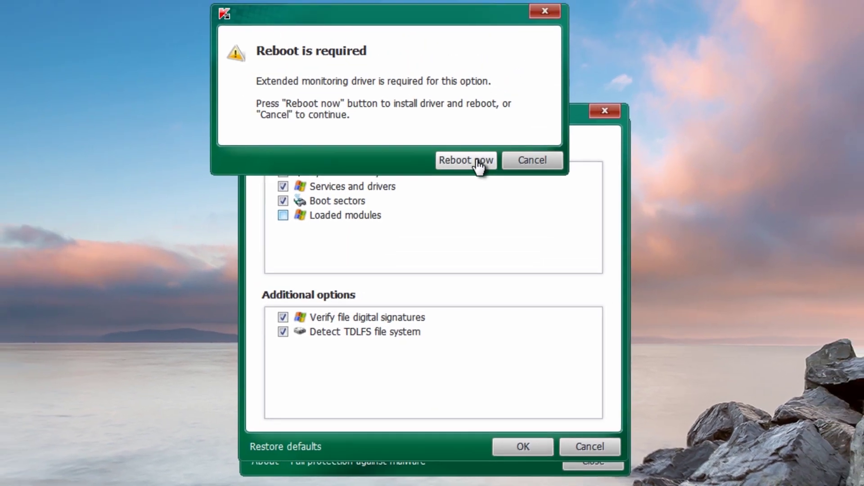
{"action": "left_click", "coordinate": [539, 165]}
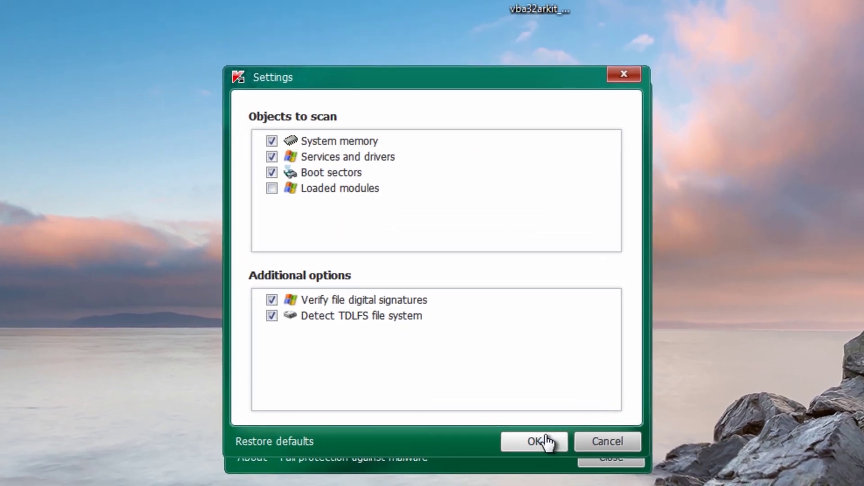
{"action": "left_click", "coordinate": [527, 447]}
{"action": "left_click", "coordinate": [421, 386]}
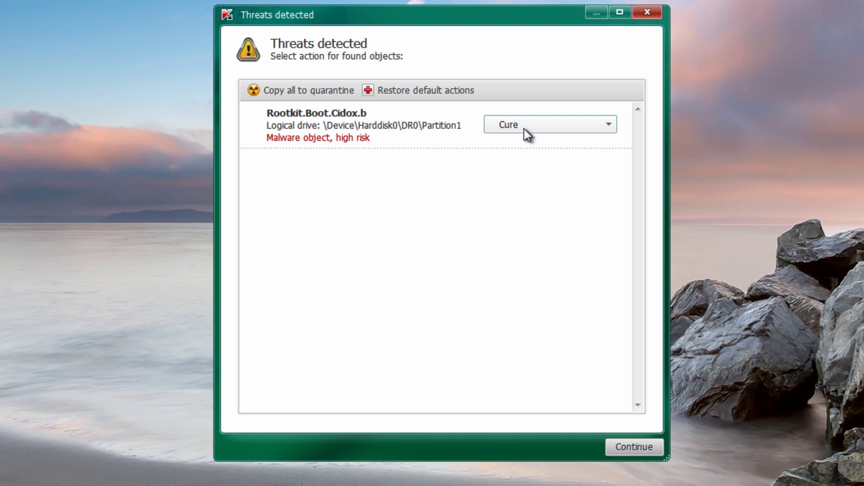
Examine the available actions and drive details for Rootkit.Boot.Cidox.b without changing the selected action
{"action": "left_click", "coordinate": [609, 129]}
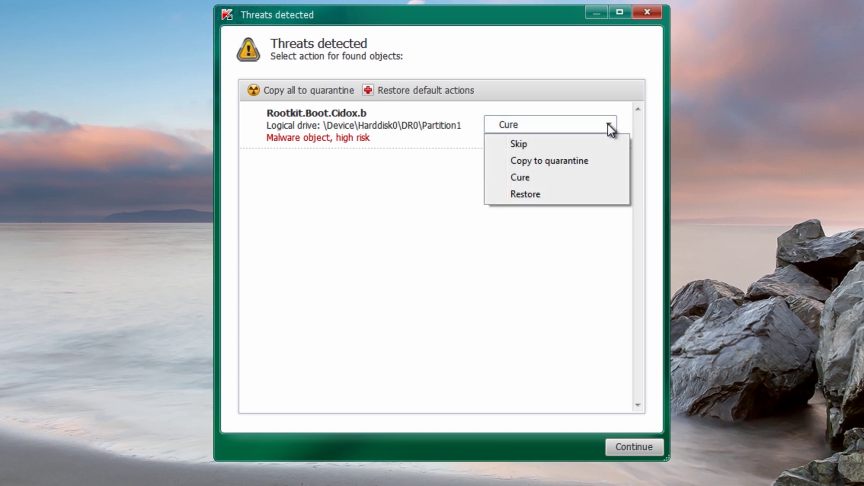
{"action": "left_click", "coordinate": [608, 124]}
{"action": "left_click", "coordinate": [608, 124]}
{"action": "left_click", "coordinate": [494, 130]}
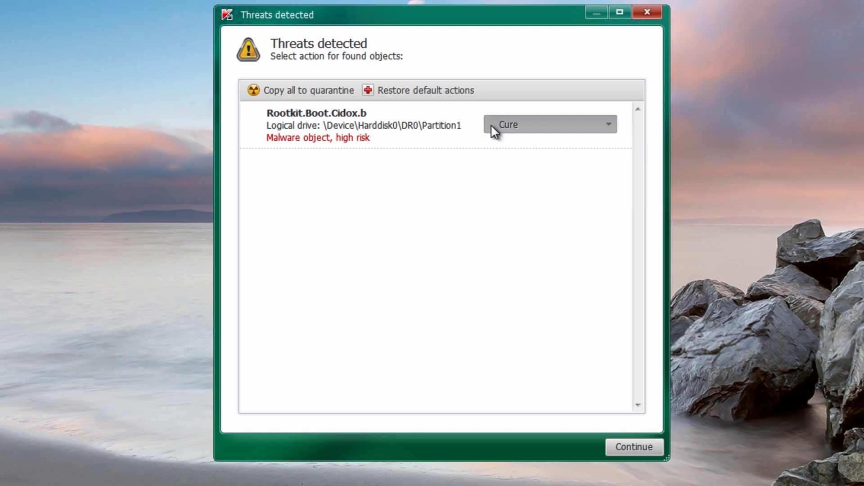
{"action": "left_click", "coordinate": [491, 126]}
{"action": "left_click", "coordinate": [447, 134]}
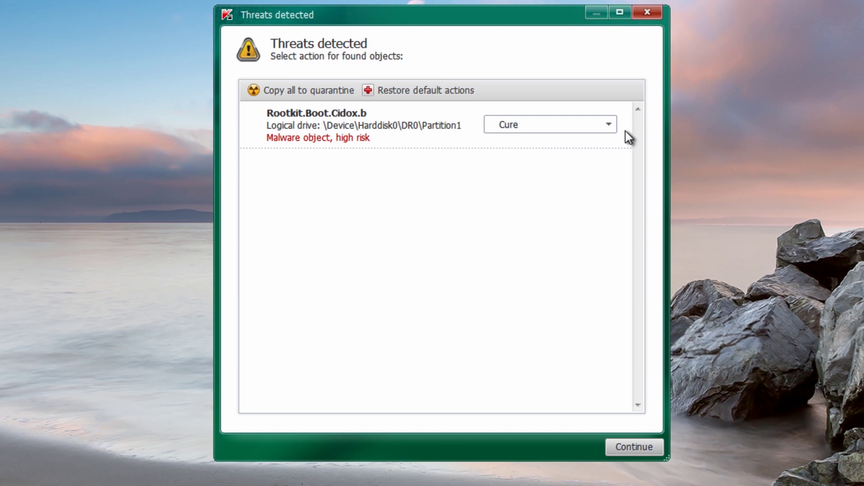
{"action": "left_click", "coordinate": [604, 123]}
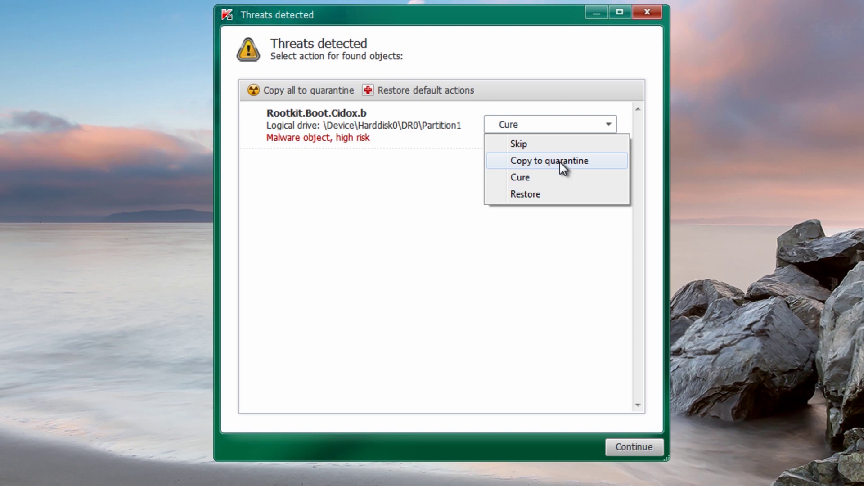
{"action": "left_click", "coordinate": [430, 132]}
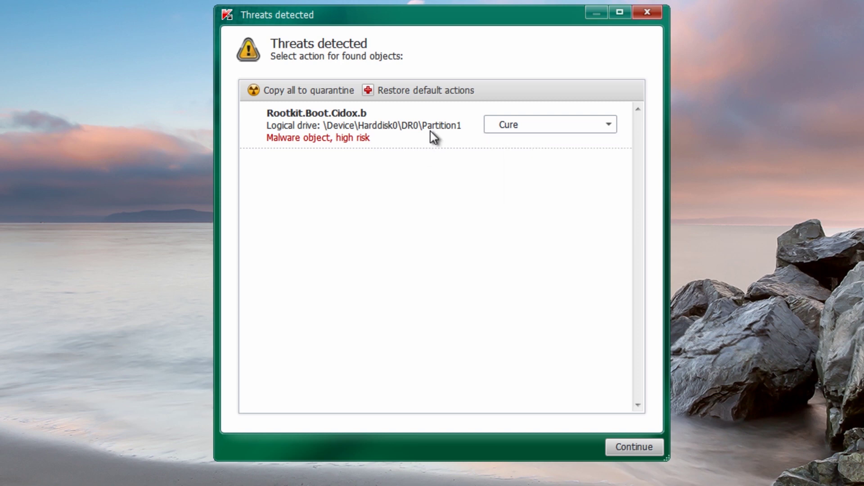
Set the action for Rootkit.Boot.Cidox.b to Cure, apply it, and reboot the computer
{"action": "left_click", "coordinate": [511, 132]}
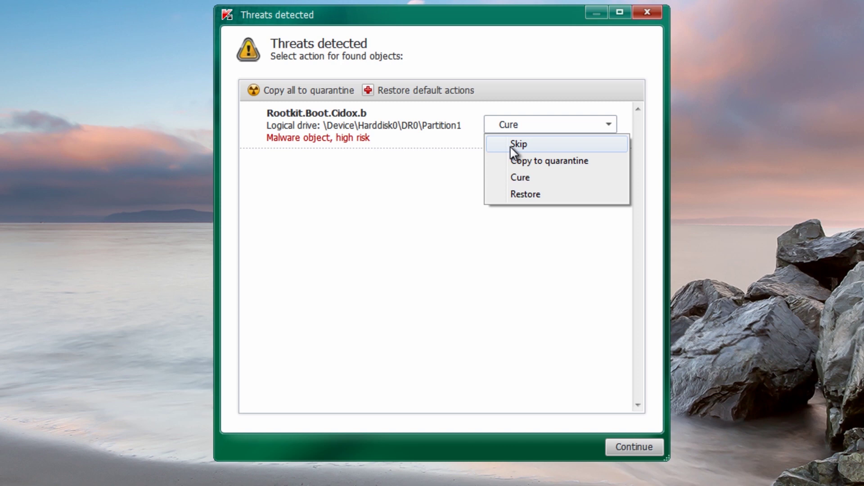
{"action": "left_click", "coordinate": [516, 145]}
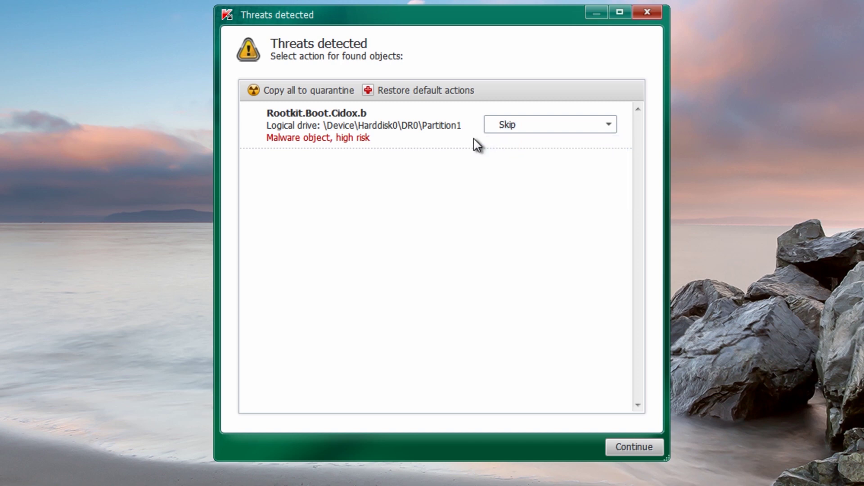
{"action": "left_click", "coordinate": [523, 133]}
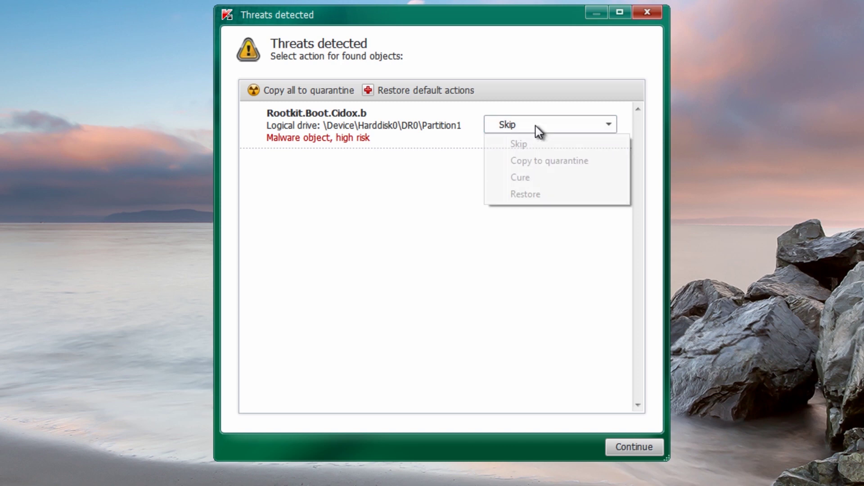
{"action": "left_click", "coordinate": [503, 182]}
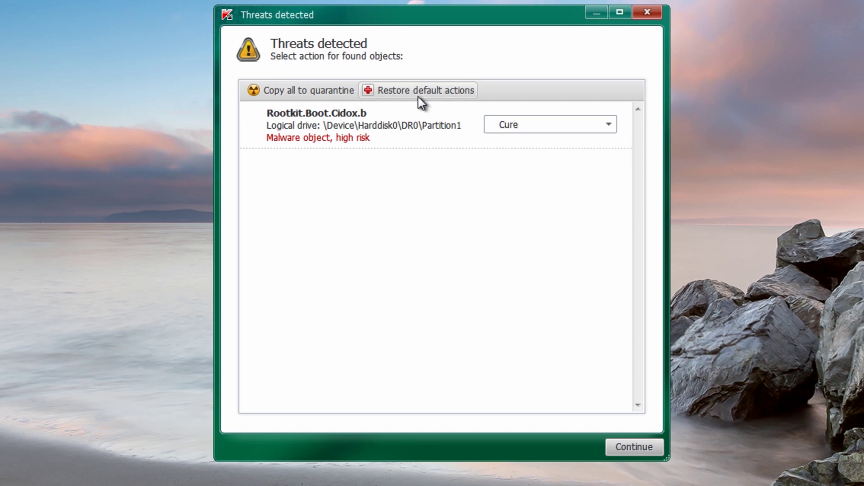
{"action": "left_click", "coordinate": [624, 449]}
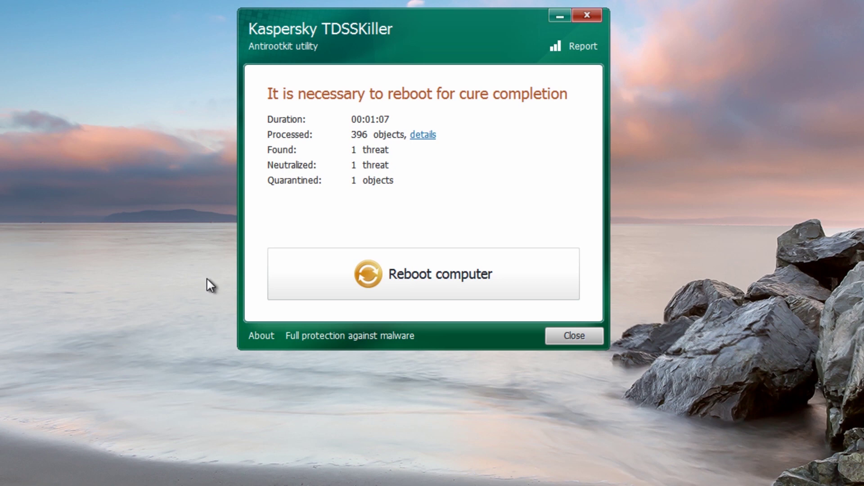
{"action": "left_click", "coordinate": [411, 273]}
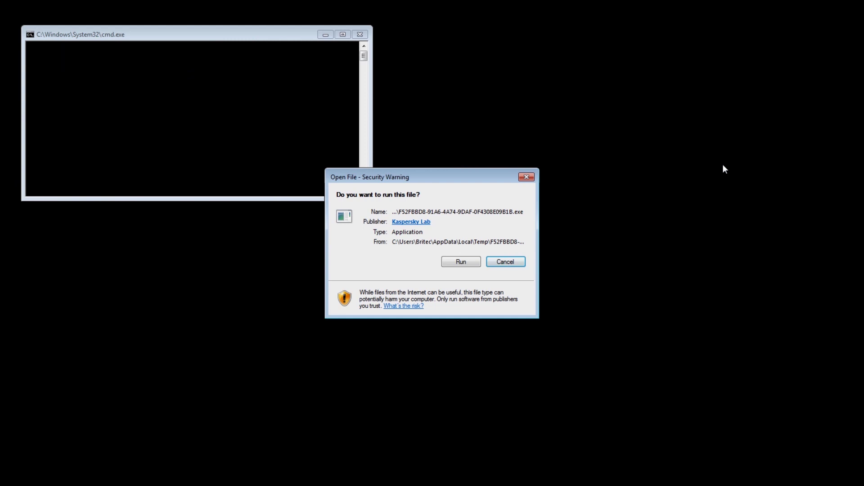
Allow the Kaspersky Lab file to run after the restart, rescan the system with TDSSKiller, and close it
{"action": "left_click", "coordinate": [461, 266]}
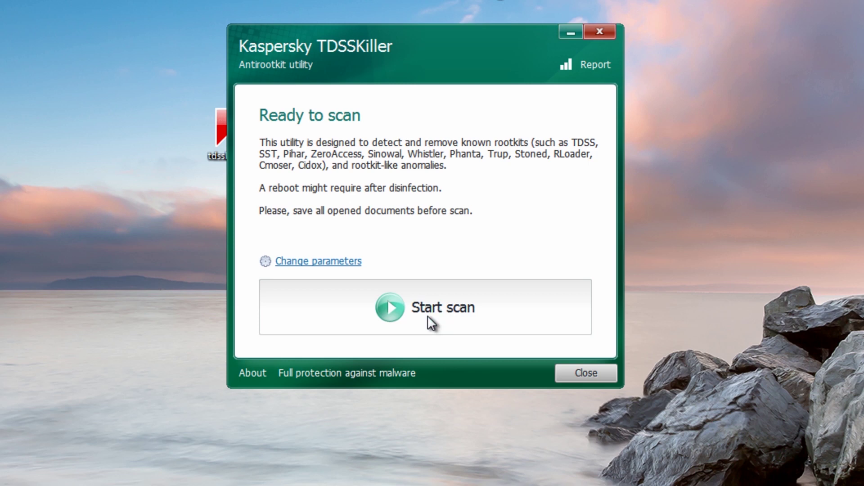
{"action": "left_click", "coordinate": [418, 330]}
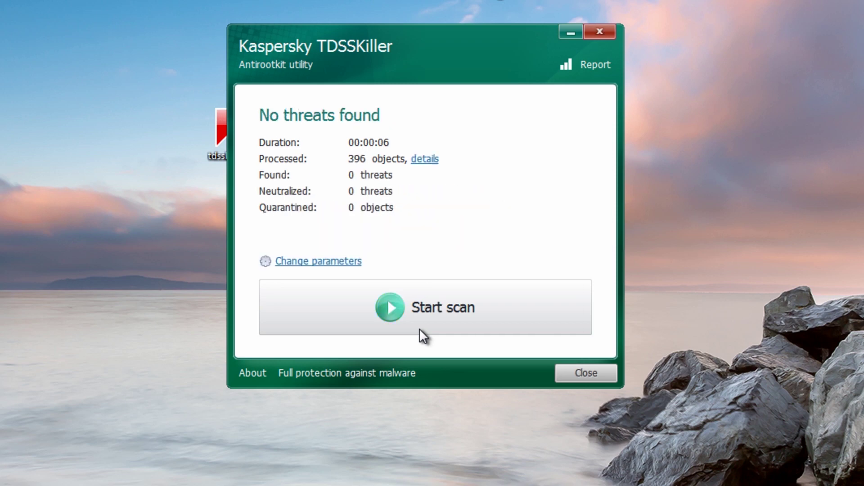
{"action": "left_click", "coordinate": [599, 379]}
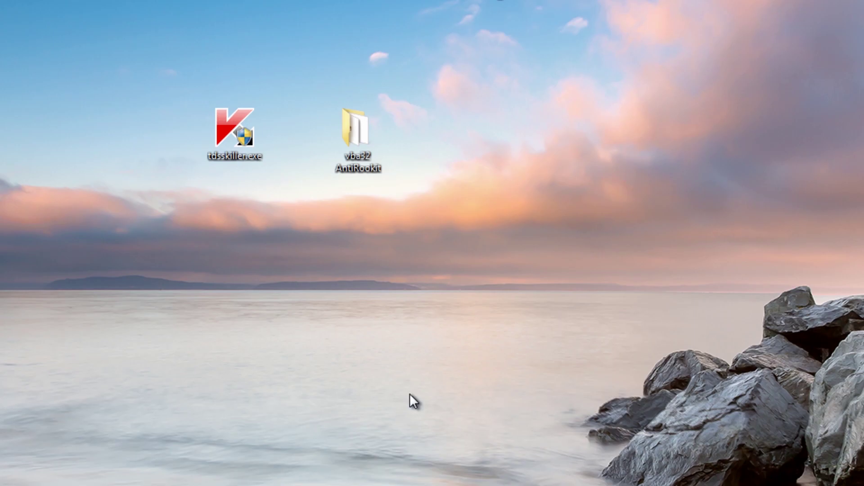
Run Vba32arkit.exe from the vba32 AntiRookit folder as administrator, allowing it to make changes to the computer
{"action": "double_click", "coordinate": [352, 145]}
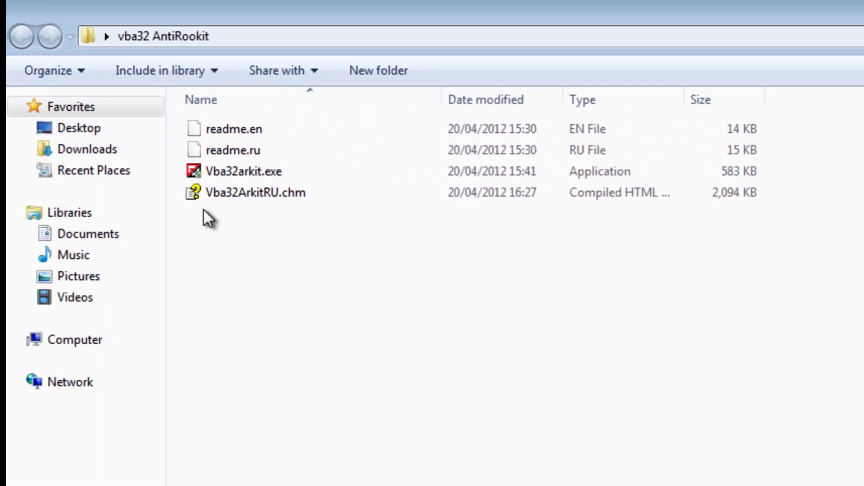
{"action": "left_click", "coordinate": [241, 170]}
{"action": "right_click", "coordinate": [239, 169]}
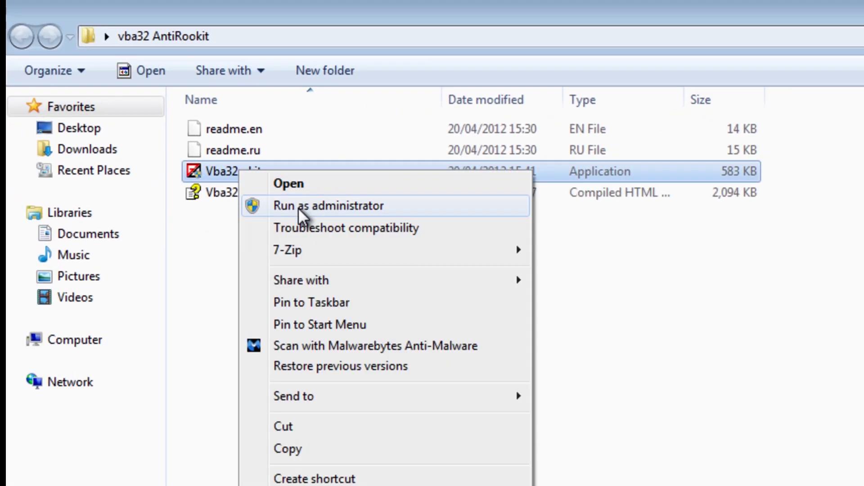
{"action": "left_click", "coordinate": [300, 217]}
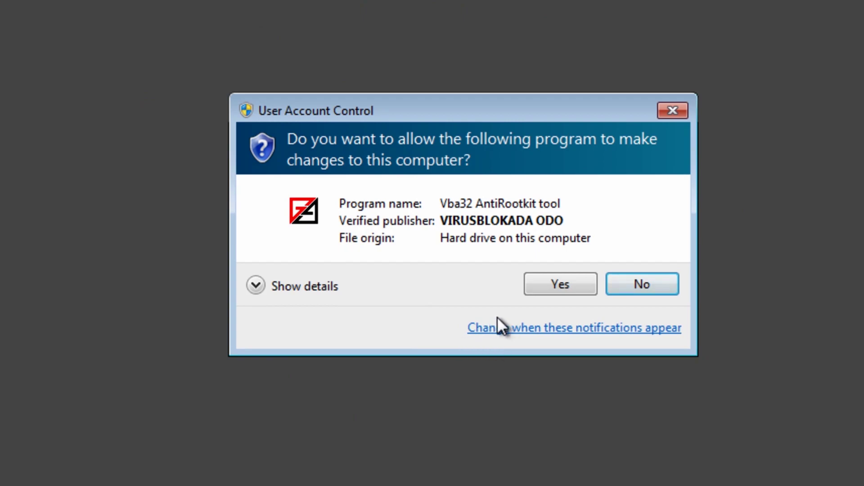
{"action": "left_click", "coordinate": [557, 286]}
{"action": "left_click", "coordinate": [482, 264]}
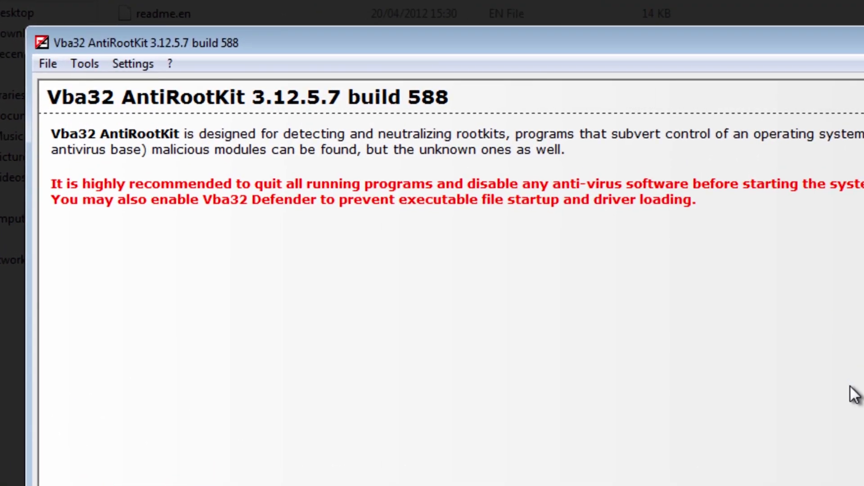
Open the Low-Level Disk Access Tool and dismiss the warning about volumes without a drive letter
{"action": "left_click", "coordinate": [90, 66]}
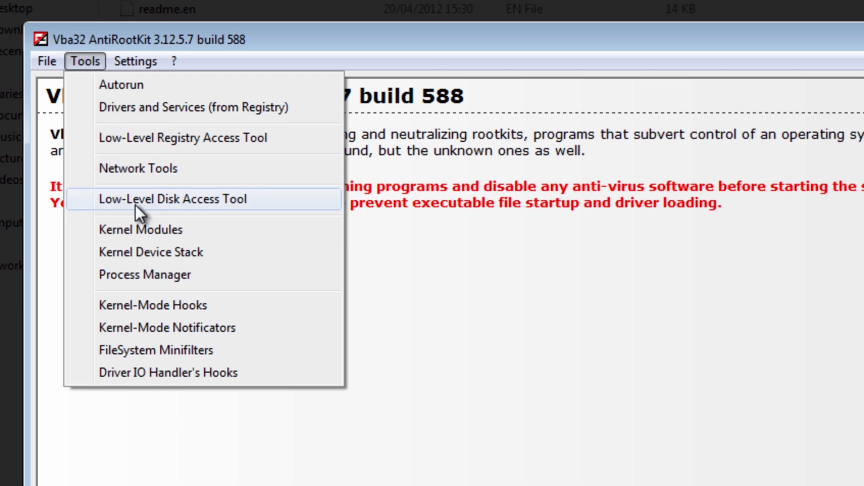
{"action": "left_click", "coordinate": [135, 204]}
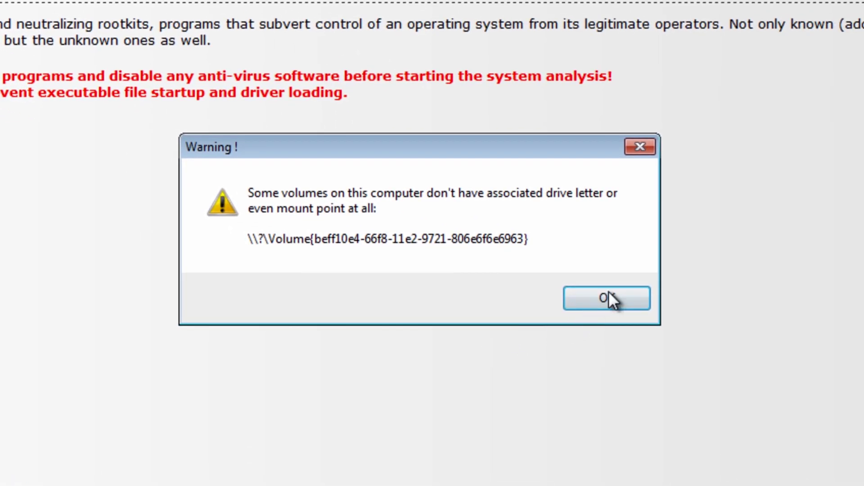
{"action": "left_click", "coordinate": [608, 298]}
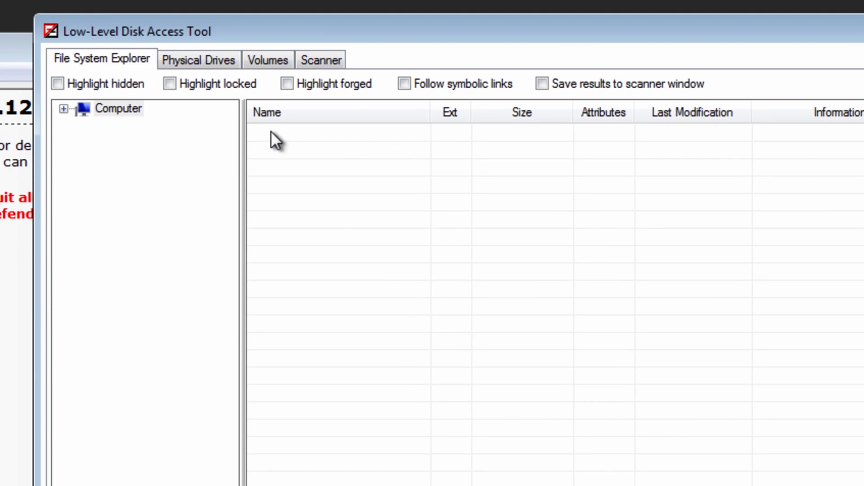
Check the file system and status of HarddiskVolume1 and HarddiskVolume2 in the volumes list
{"action": "left_click", "coordinate": [268, 62]}
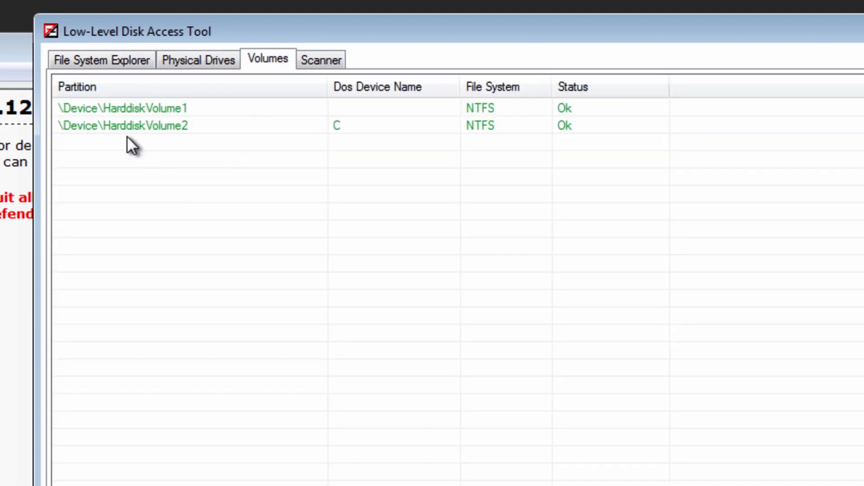
{"action": "left_click", "coordinate": [93, 108]}
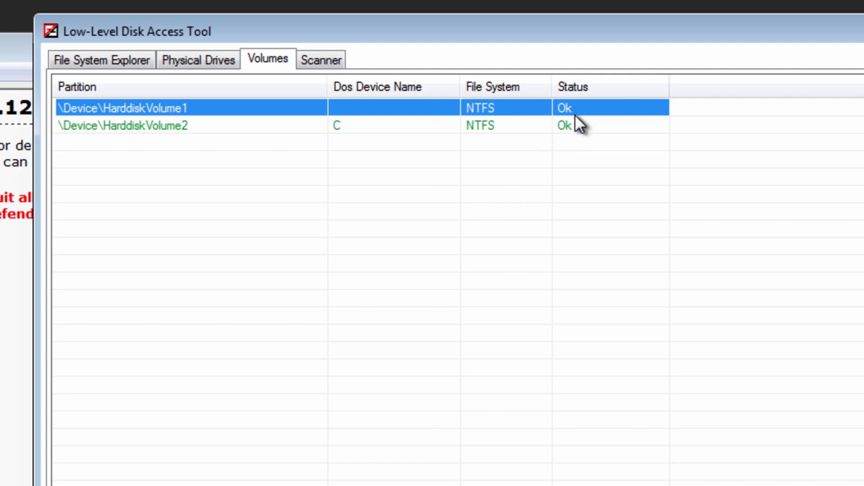
{"action": "left_click", "coordinate": [536, 127]}
{"action": "left_click", "coordinate": [214, 108]}
{"action": "left_click", "coordinate": [153, 126]}
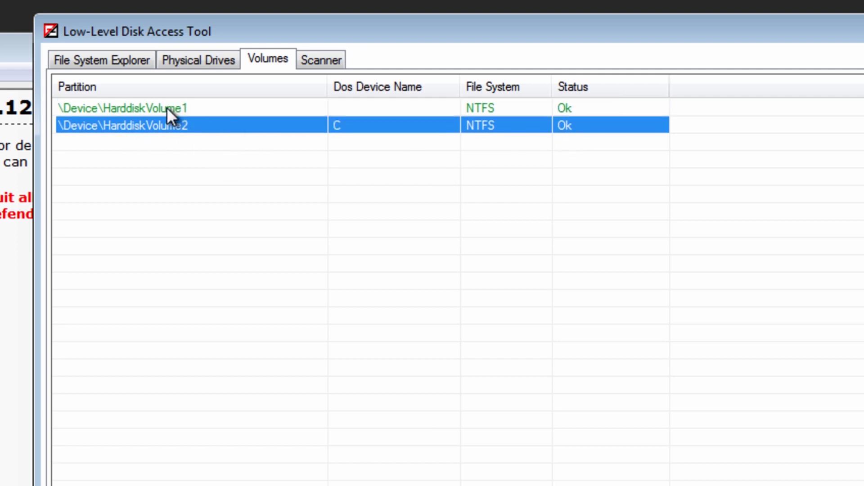
{"action": "left_click", "coordinate": [167, 108]}
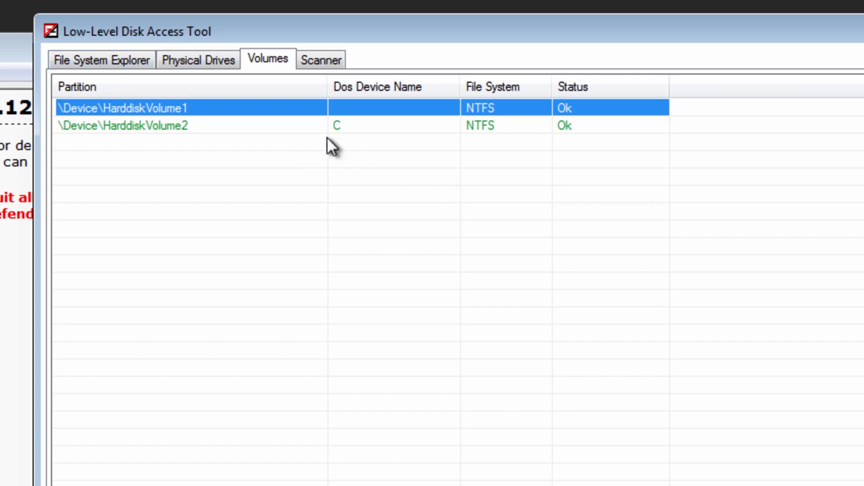
{"action": "left_click", "coordinate": [158, 126]}
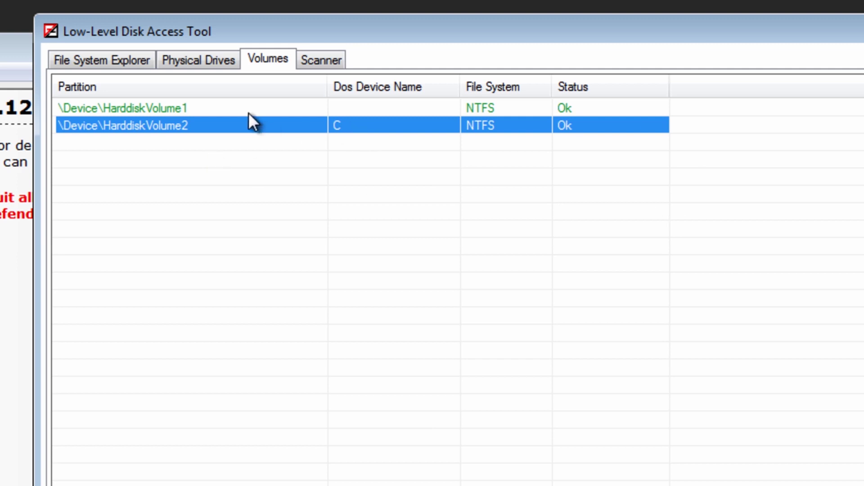
{"action": "left_click", "coordinate": [142, 108]}
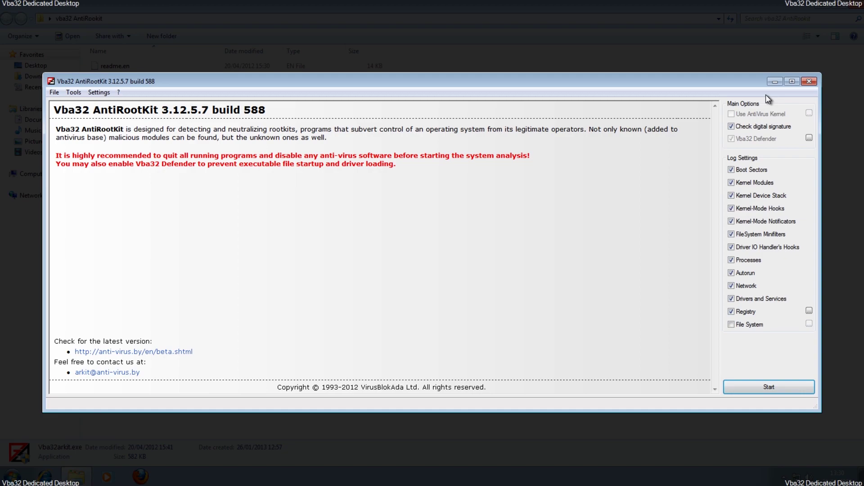
Close Vba32 AntiRootKit and return to the desktop
{"action": "left_click", "coordinate": [809, 81]}
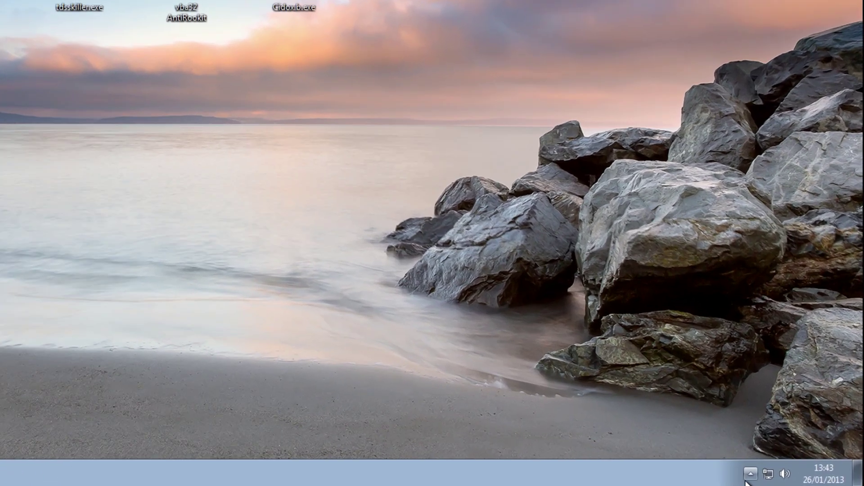
{"action": "left_click", "coordinate": [784, 476]}
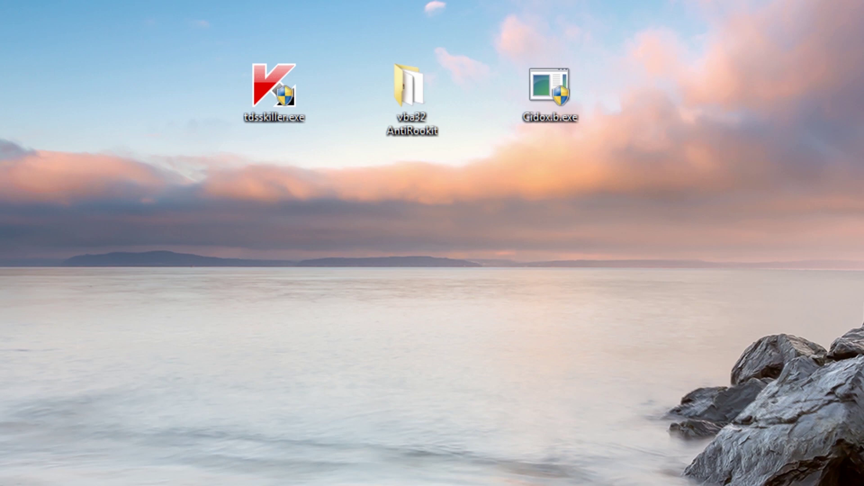
Scan Cidox.b.exe on the desktop with Malwarebytes Anti-Malware, allowing the scanner to make changes to the computer
{"action": "mouse_move", "coordinate": [537, 97]}
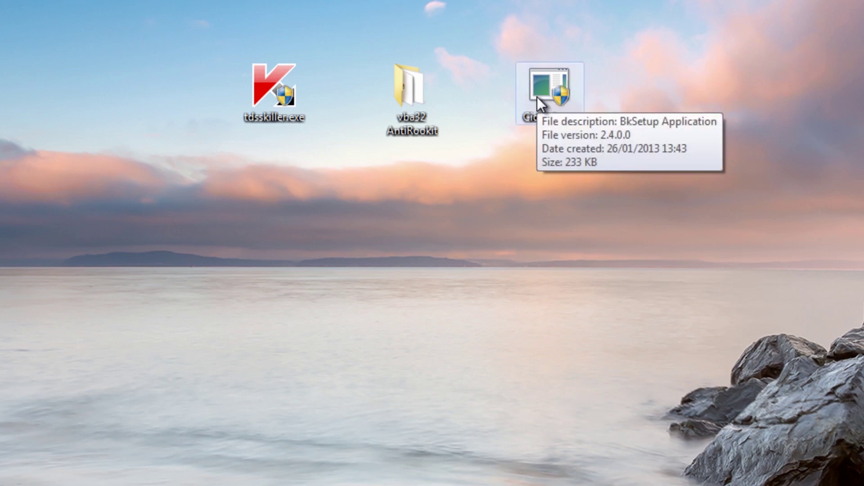
{"action": "right_click", "coordinate": [539, 89]}
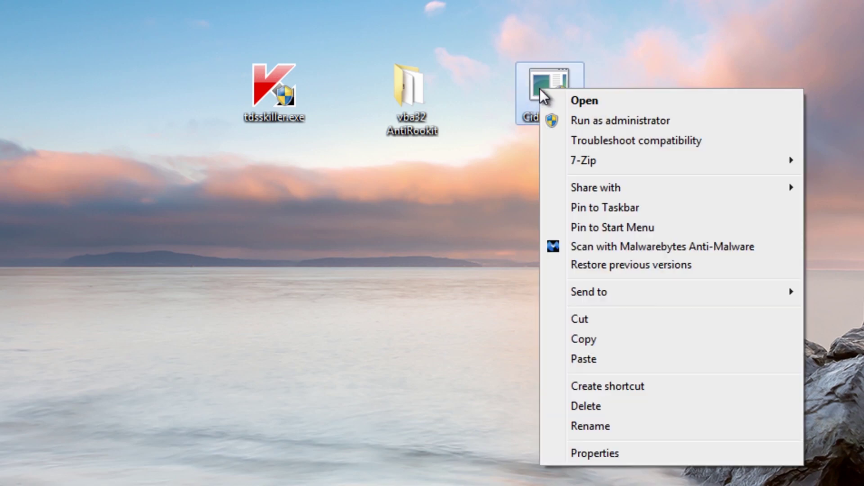
{"action": "left_click", "coordinate": [592, 252]}
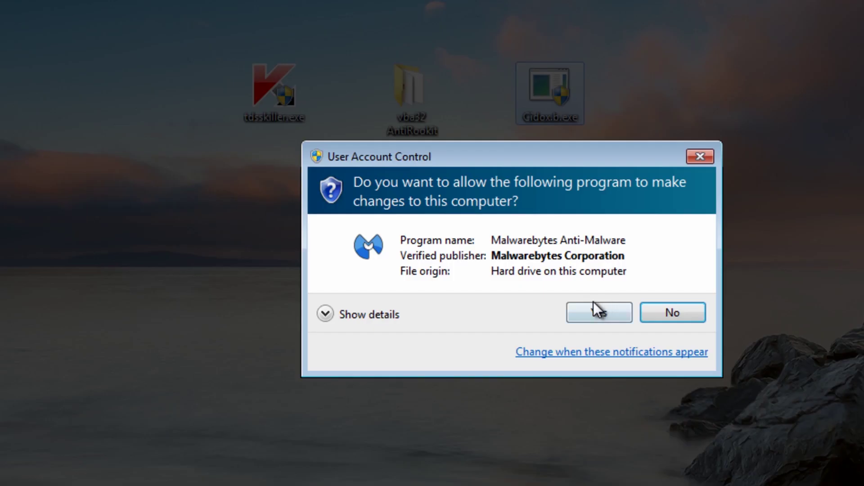
{"action": "left_click", "coordinate": [597, 315]}
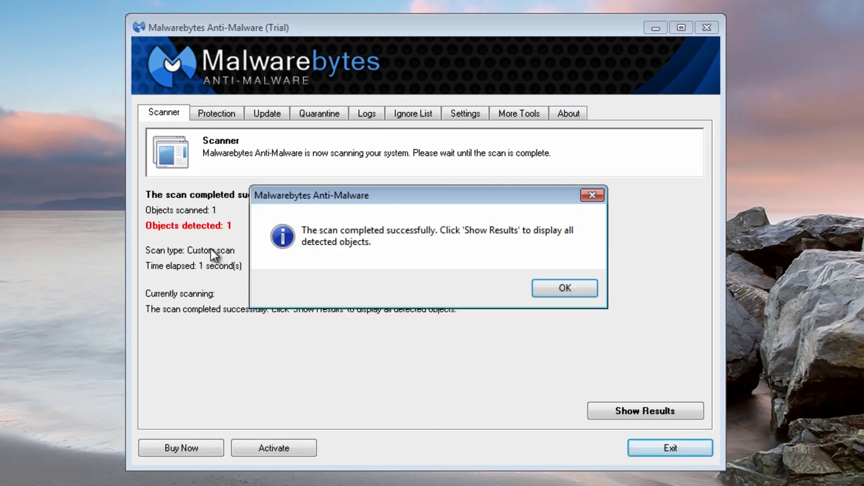
Display the Malwarebytes scan results for the file and exit the scanner without removing the detected item
{"action": "left_click", "coordinate": [550, 287]}
{"action": "left_click", "coordinate": [615, 412]}
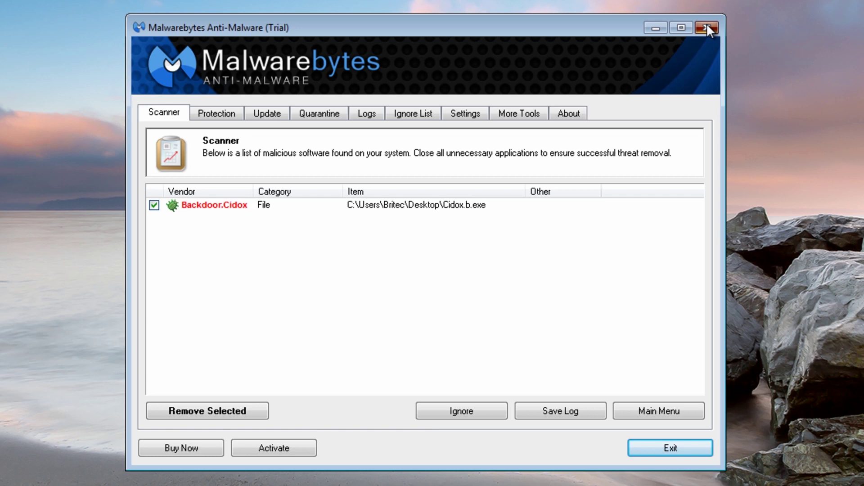
{"action": "left_click", "coordinate": [676, 447]}
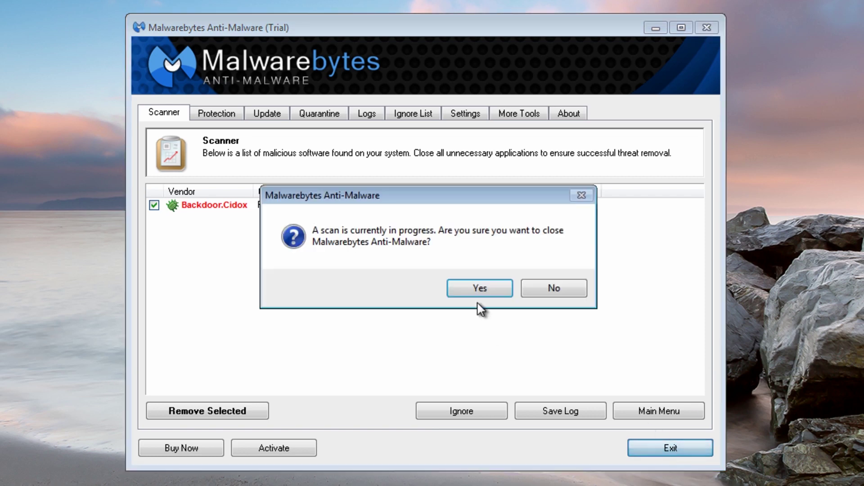
{"action": "left_click", "coordinate": [478, 295]}
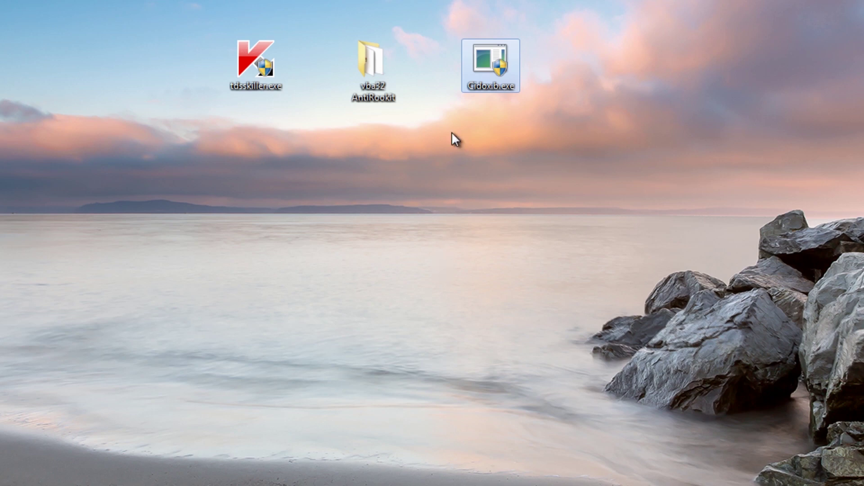
Run Cidox.b.exe from the desktop to test the real-time protection of Malwarebytes Anti-Malware
{"action": "left_click", "coordinate": [433, 61]}
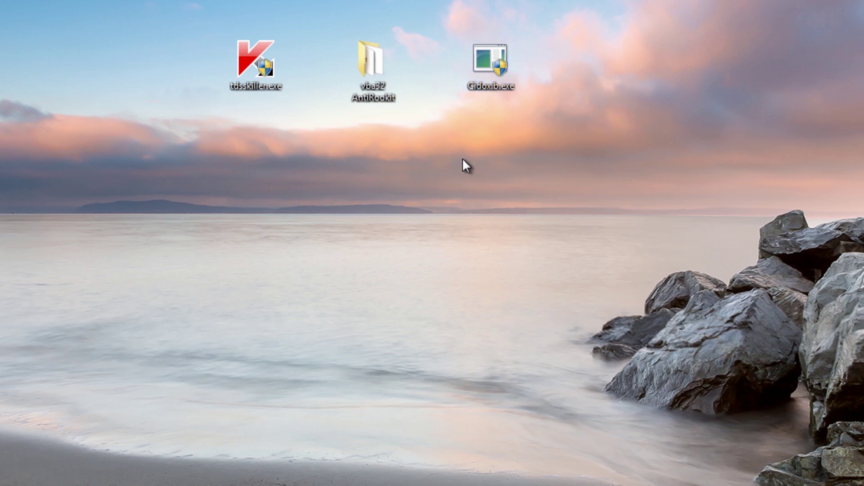
{"action": "double_click", "coordinate": [483, 57]}
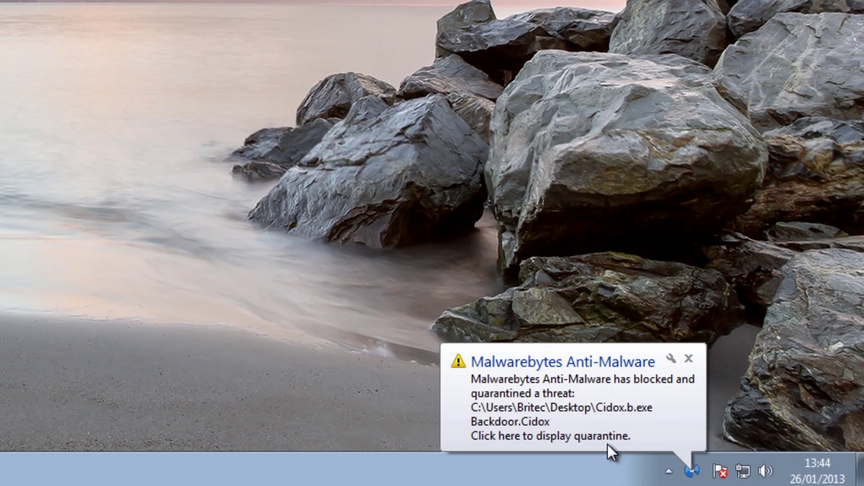